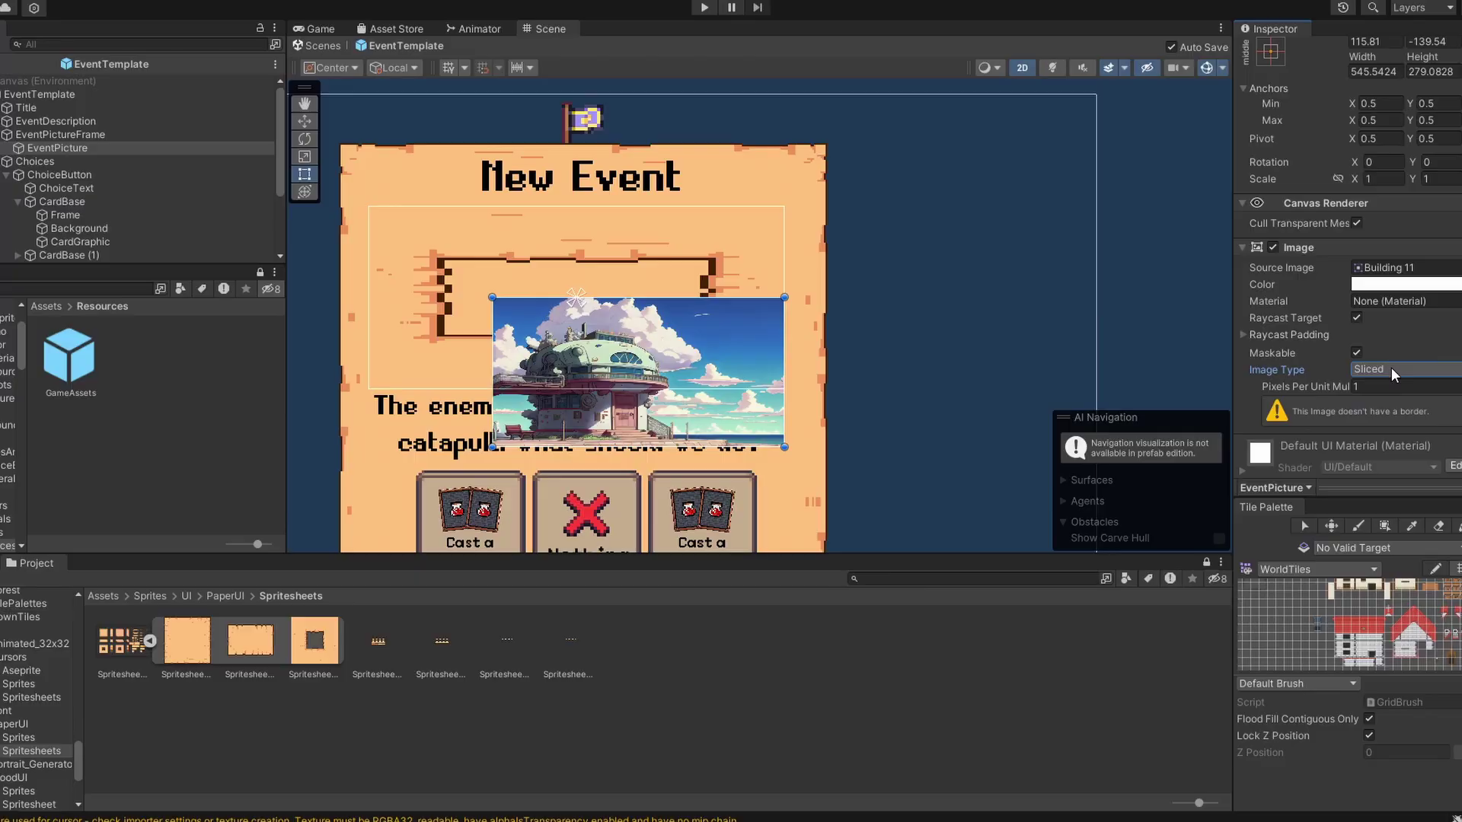
Switch the EventPictureFrame Image component's Image Type to a different draw type.
{"action": "left_click", "coordinate": [1392, 367]}
{"action": "left_click", "coordinate": [1386, 369]}
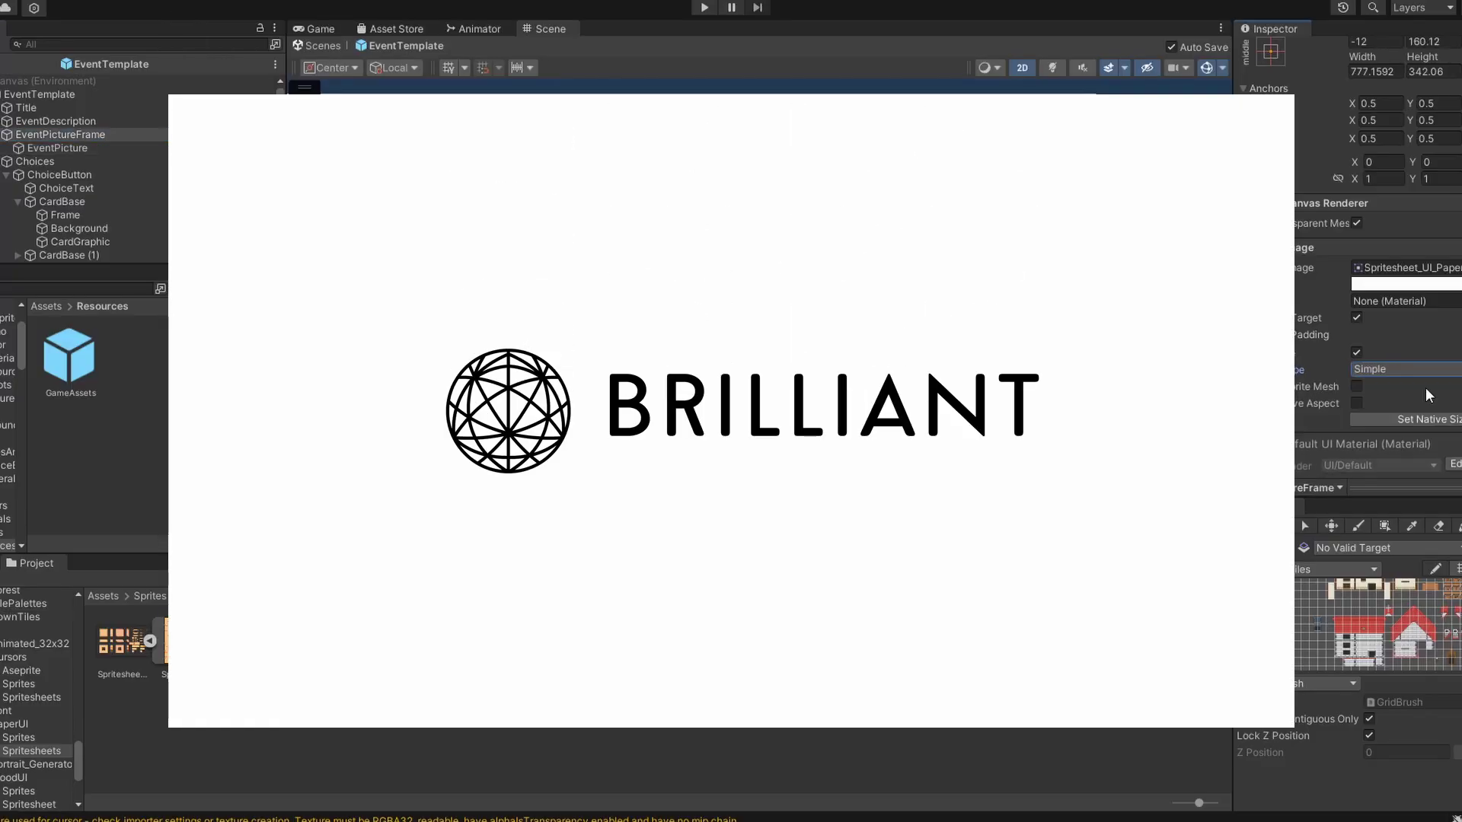
Show Spritesheet_UI_Paper's import settings and pick the reply 'Of course I am'.
{"action": "double_click", "coordinate": [1408, 268]}
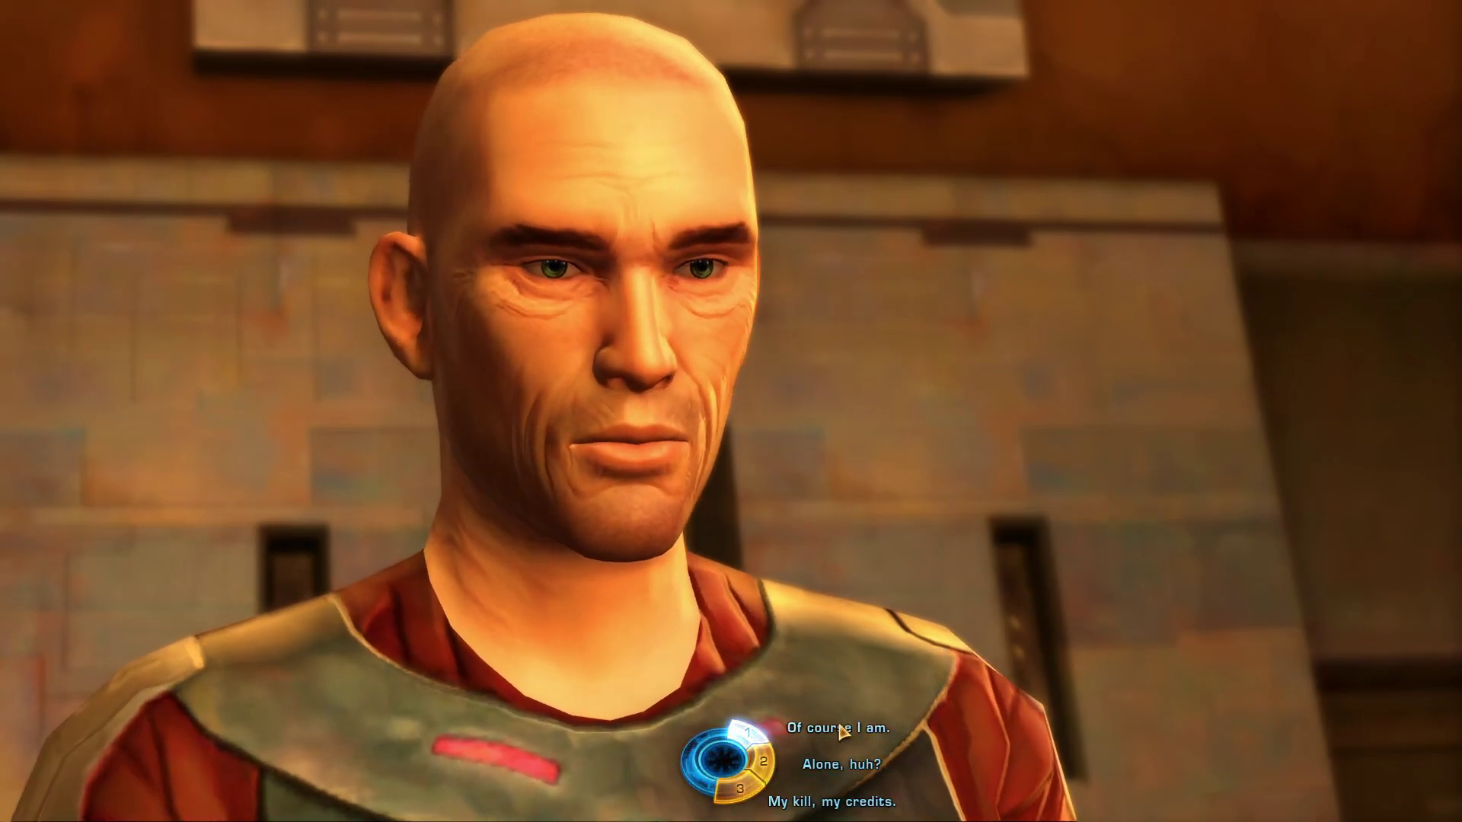
{"action": "left_click", "coordinate": [841, 730]}
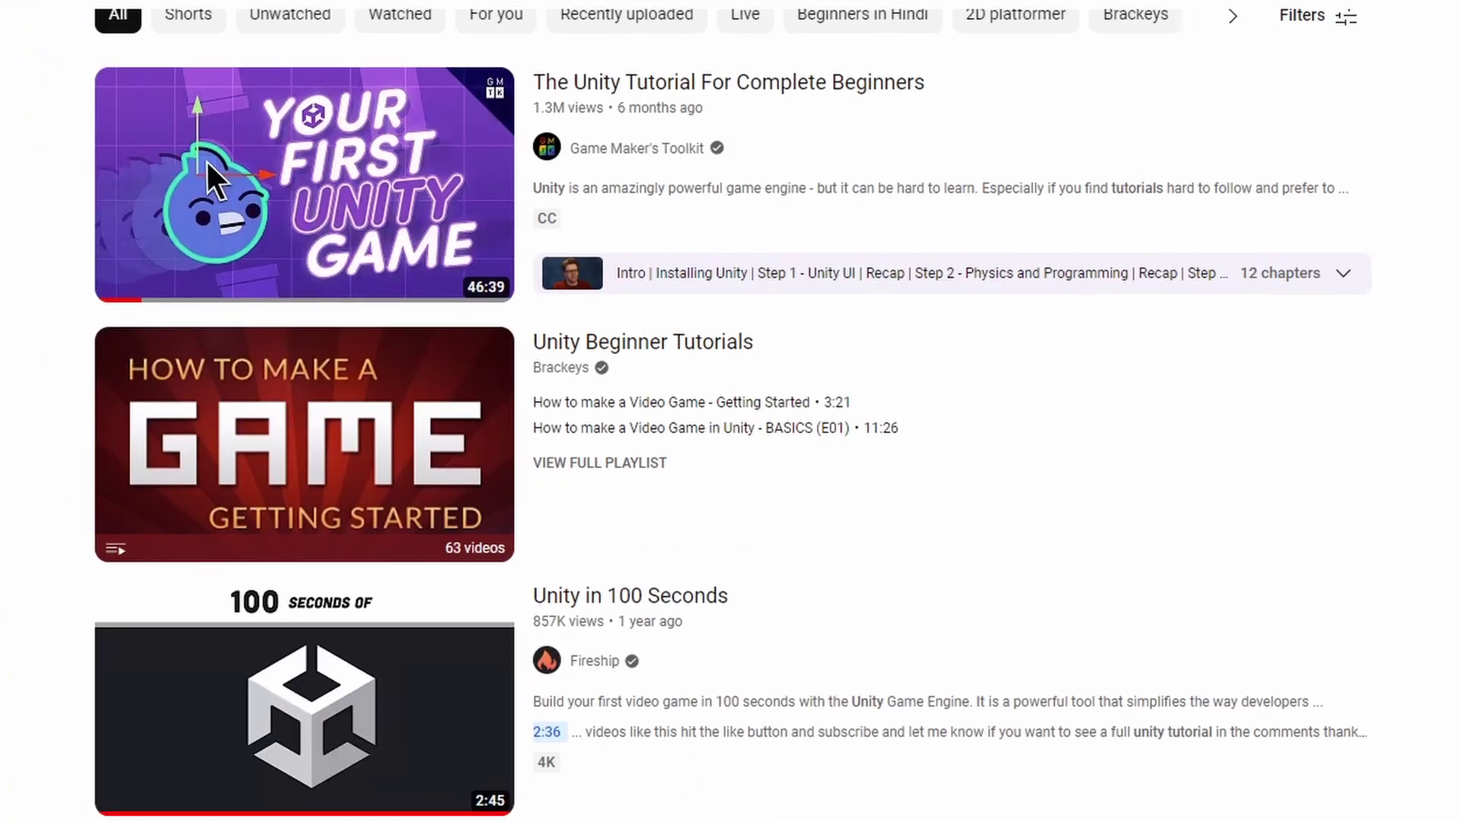
Scroll through the YouTube 'unity' results of beginner and complete-course tutorials.
{"action": "scroll", "coordinate": [731, 411], "scroll_direction": "down", "scroll_amount": 3}
{"action": "scroll", "coordinate": [731, 412], "scroll_direction": "down", "scroll_amount": 3}
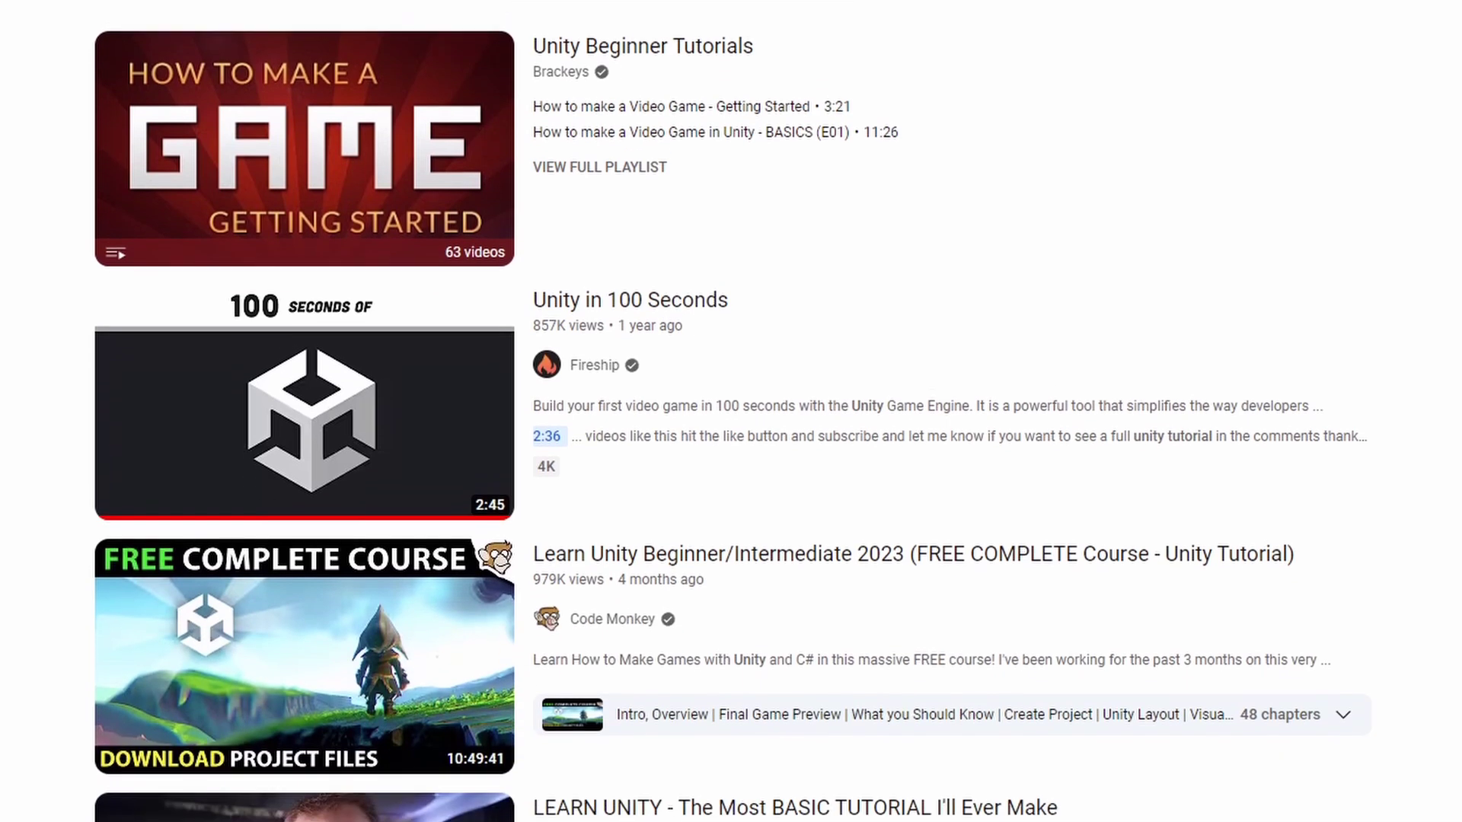
{"action": "scroll", "coordinate": [731, 411], "scroll_direction": "down", "scroll_amount": 2}
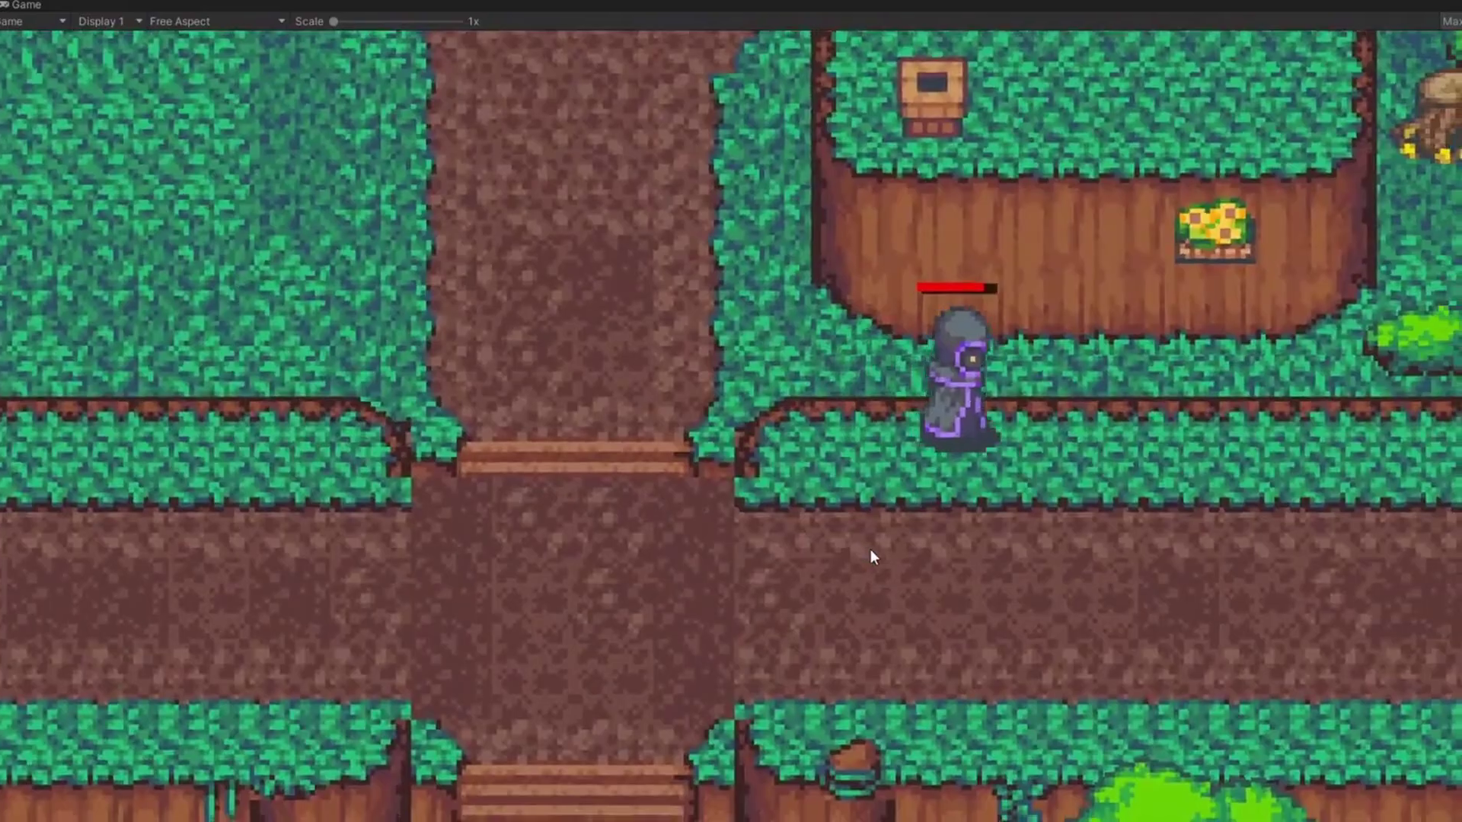
Walk the hooded character right, up-right and up-left through the forest.
{"action": "key", "text": "d"}
{"action": "key", "text": "w"}
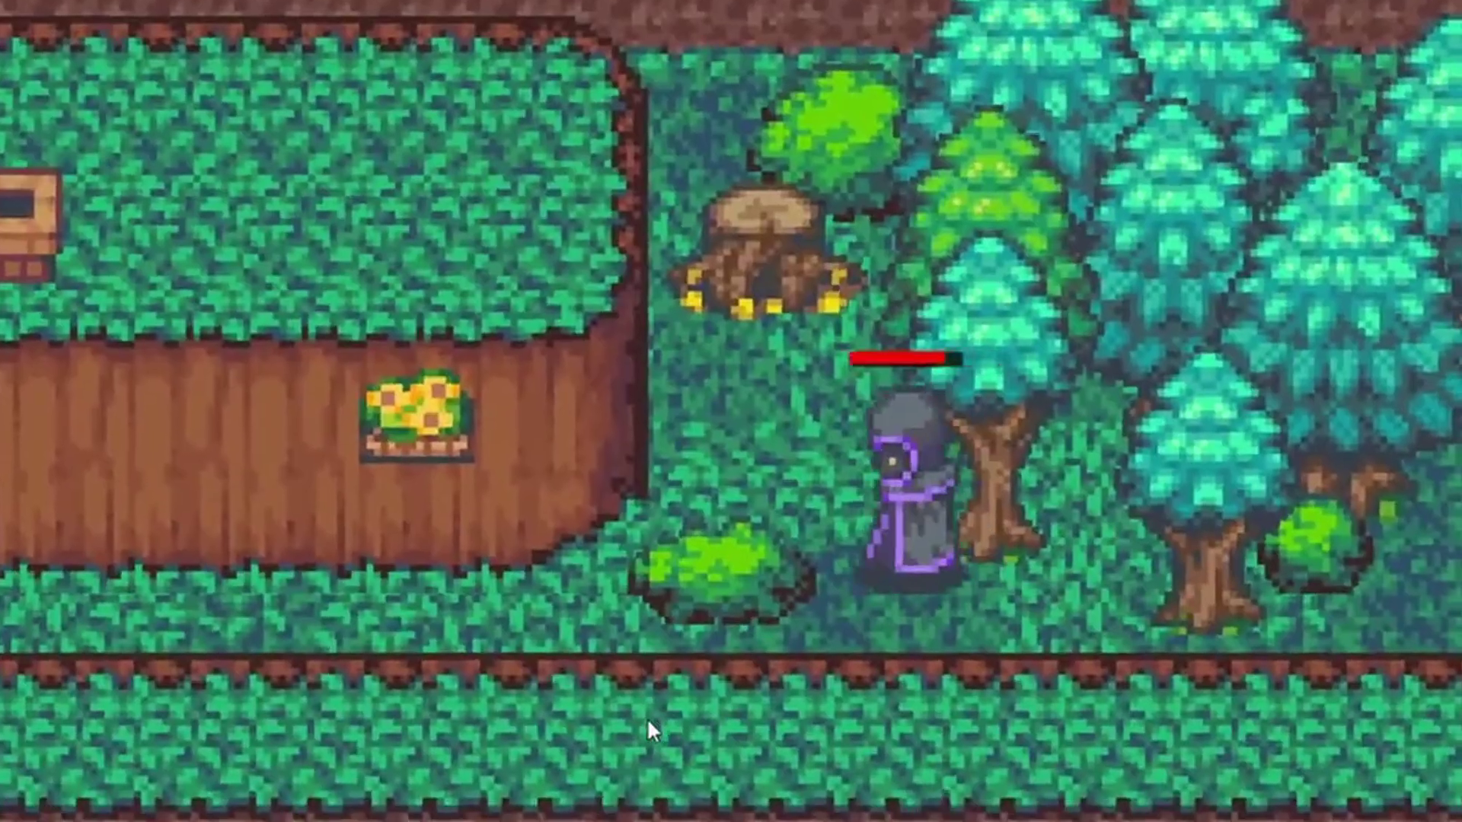
{"action": "key", "text": "a"}
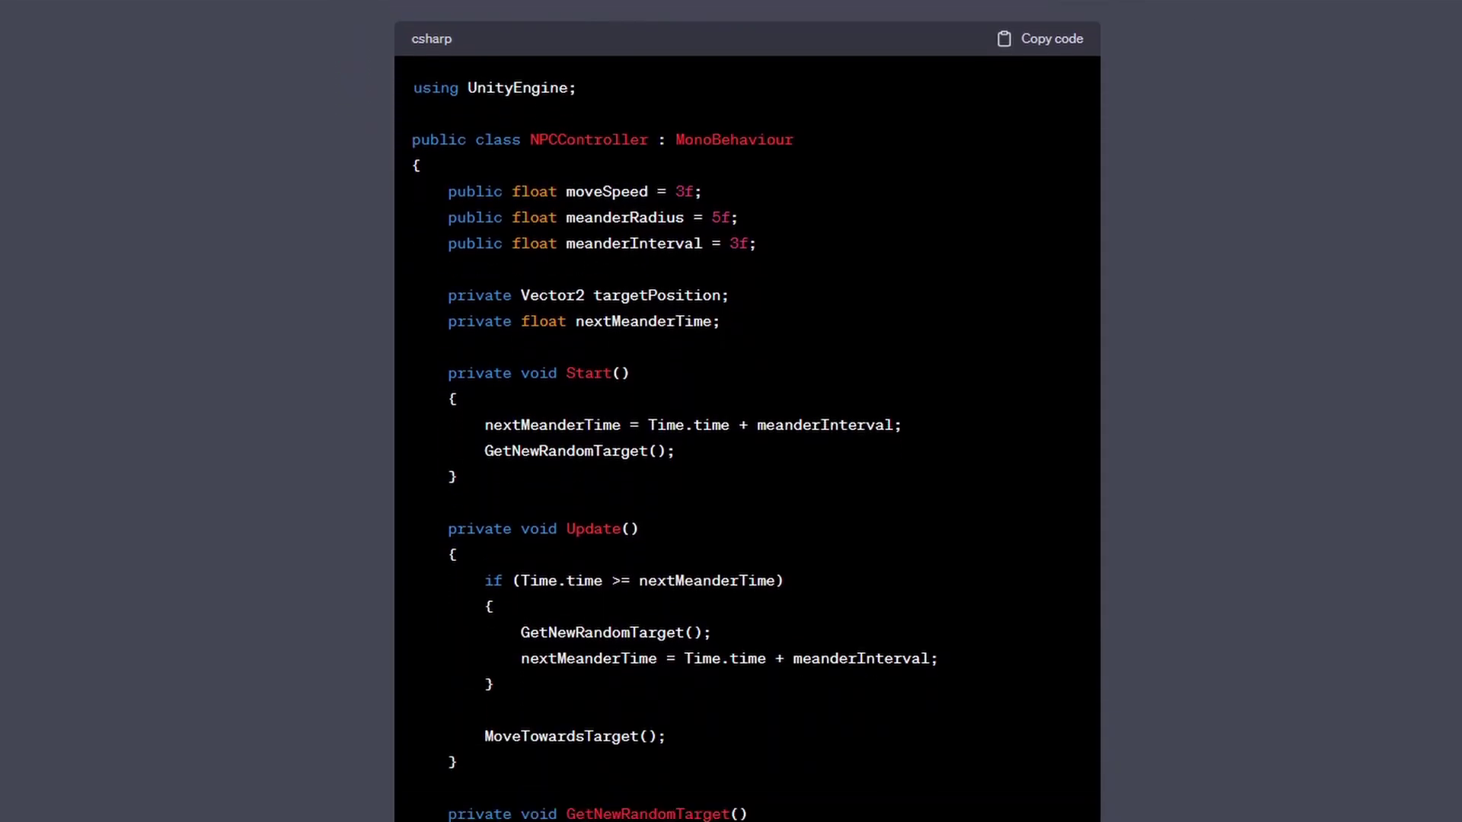
{"action": "scroll", "coordinate": [731, 412], "scroll_direction": "down", "scroll_amount": 12}
{"action": "scroll", "coordinate": [731, 412], "scroll_direction": "down", "scroll_amount": 6}
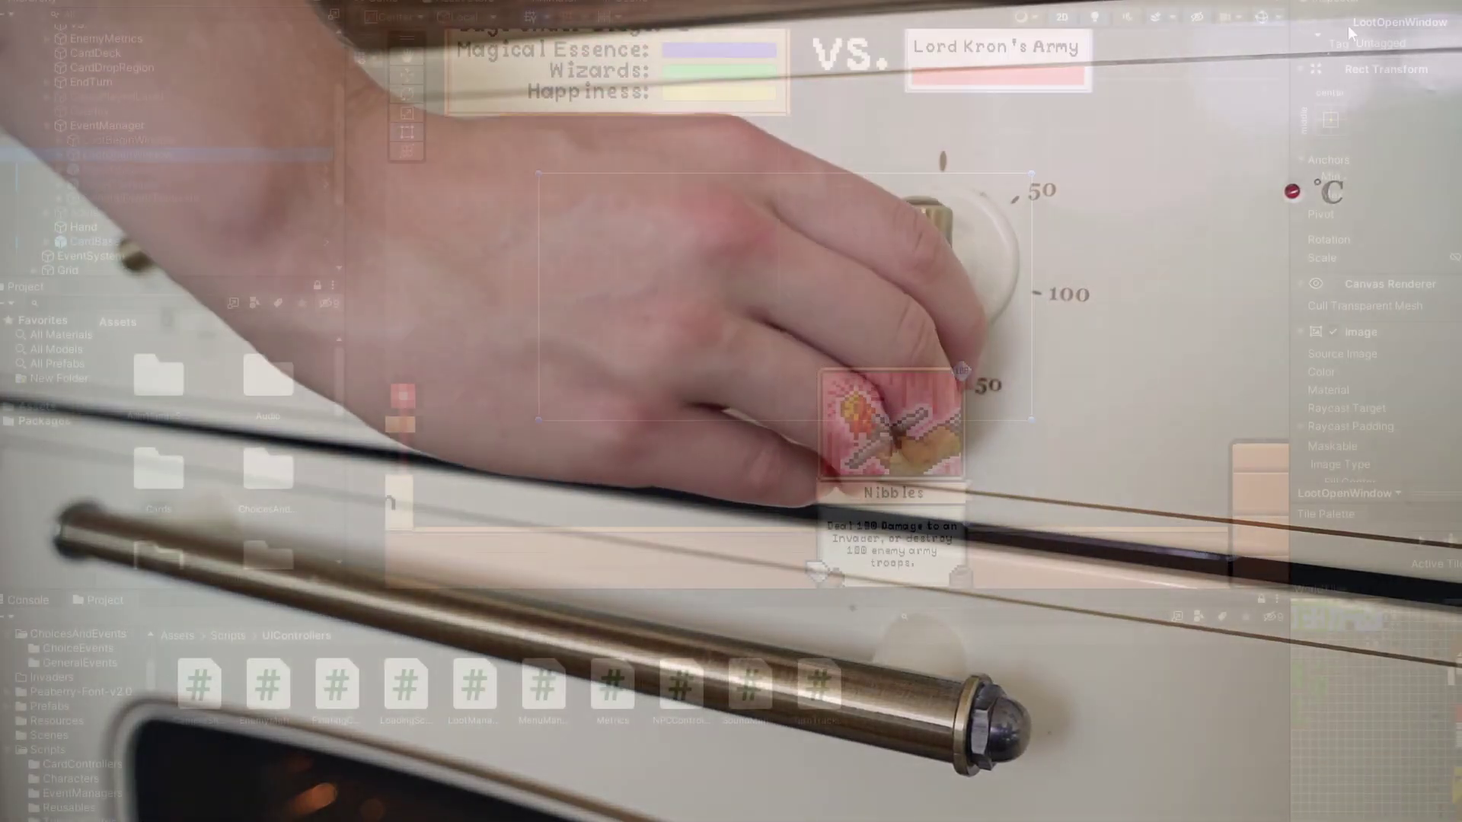
Enable LootOpenWindow's three reward cards, inspect the first card, and type 'private GameObject'.
{"action": "left_click", "coordinate": [1338, 23]}
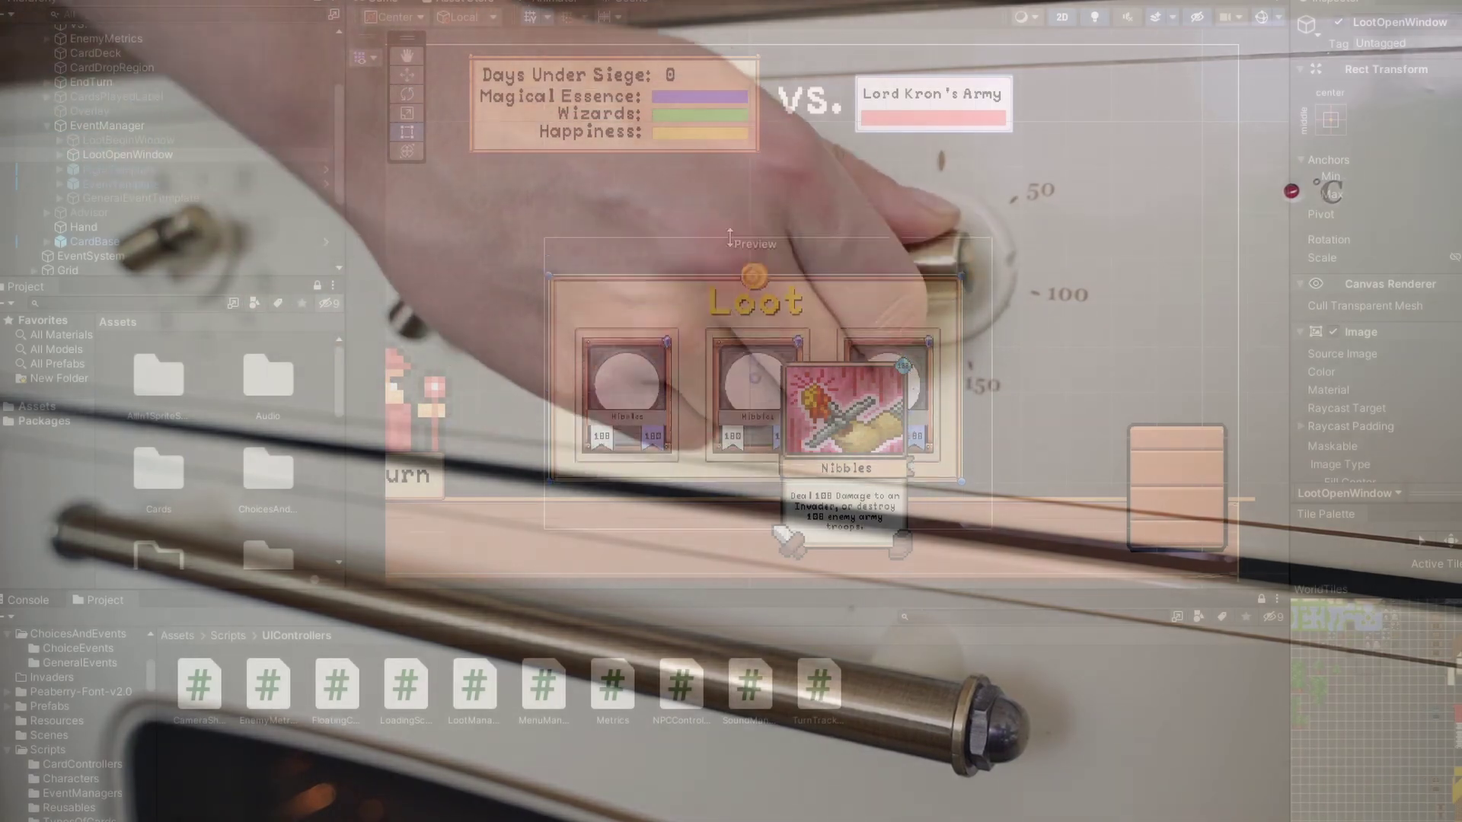
{"action": "left_click", "coordinate": [70, 206]}
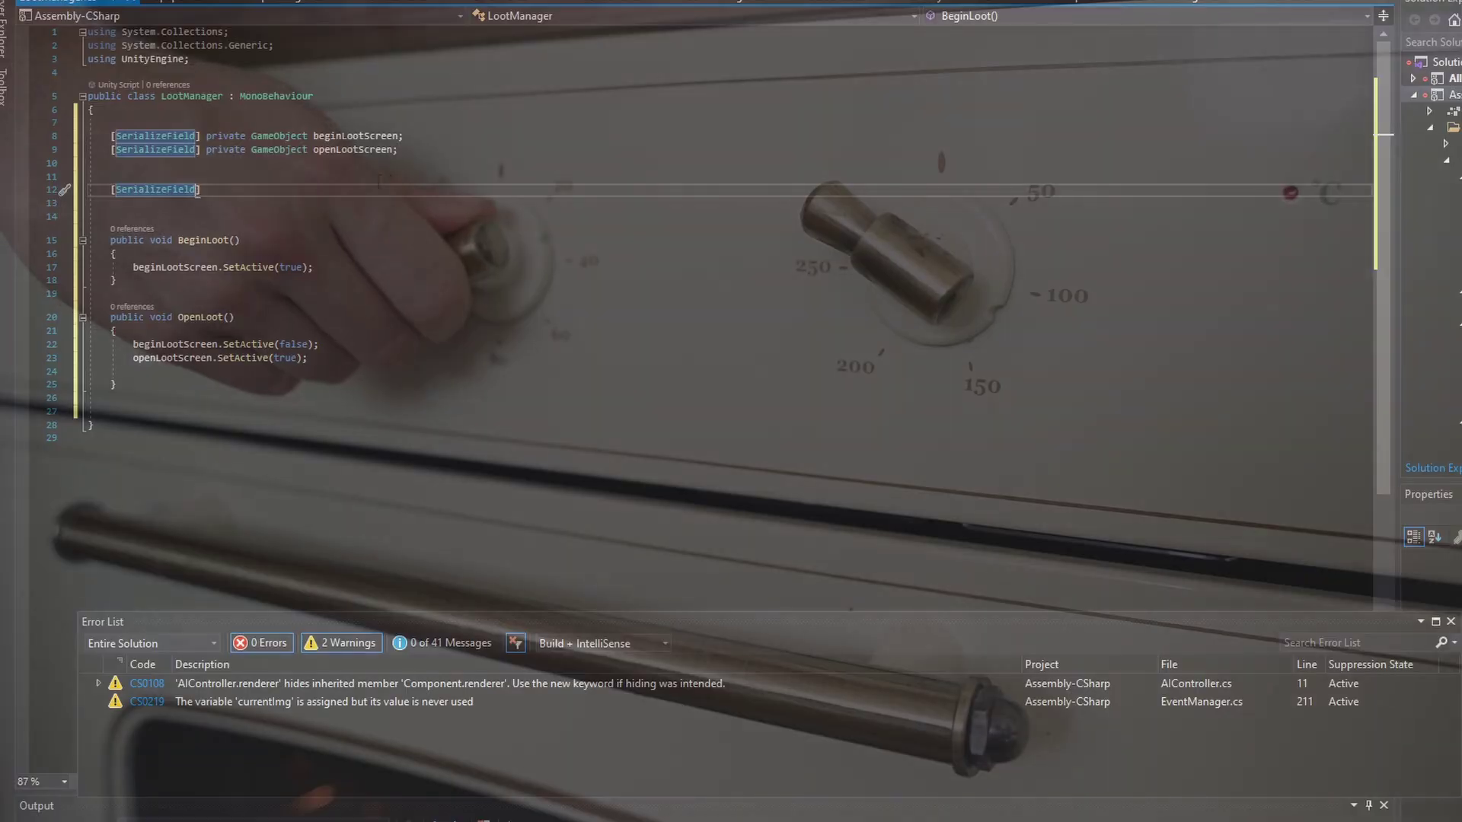
{"action": "type", "text": "private "}
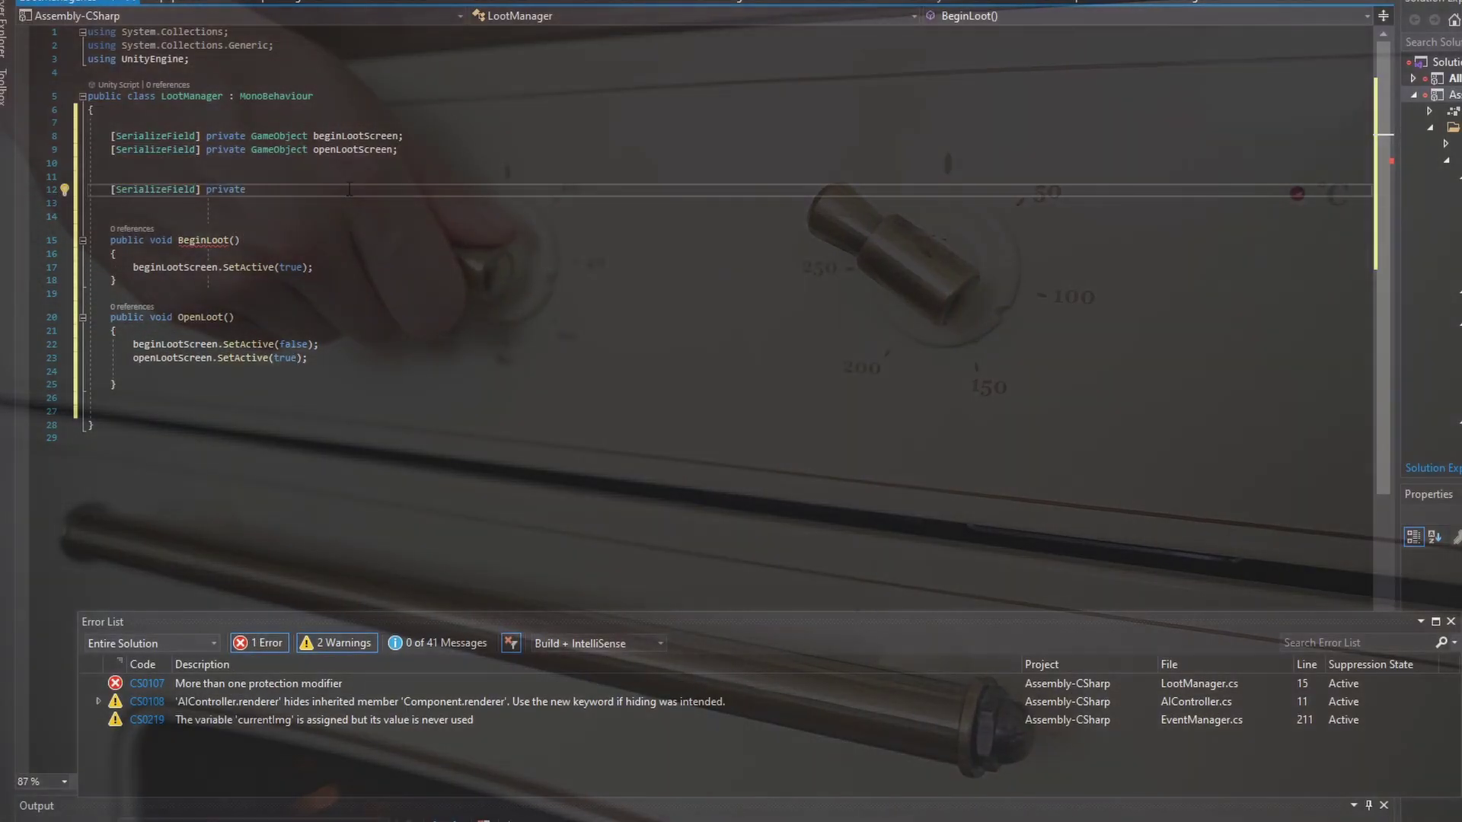
{"action": "type", "text": "GameObject"}
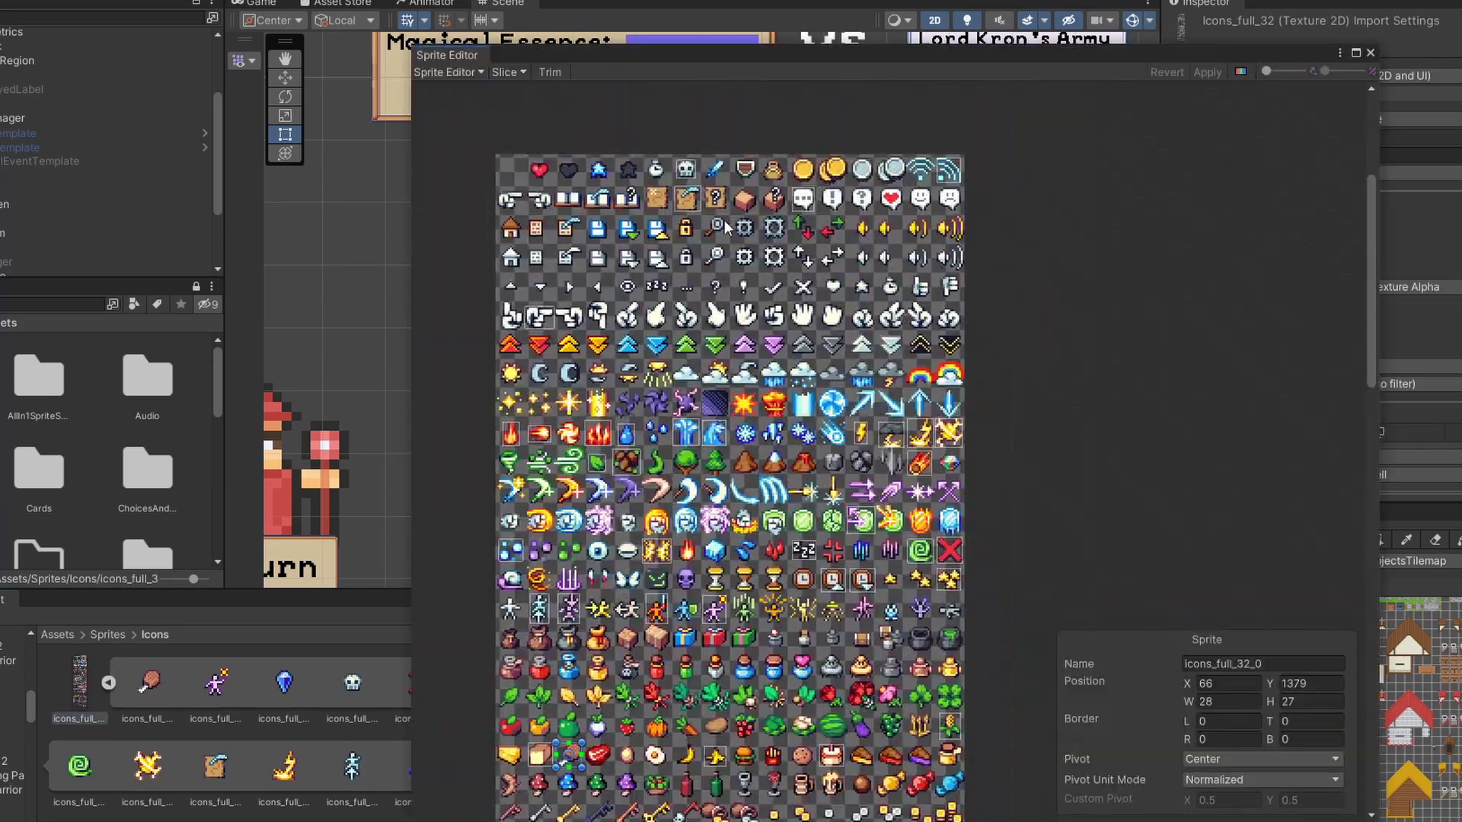
{"action": "scroll", "coordinate": [788, 409], "scroll_direction": "down", "scroll_amount": 5}
{"action": "scroll", "coordinate": [788, 409], "scroll_direction": "down", "scroll_amount": 10}
{"action": "scroll", "coordinate": [789, 409], "scroll_direction": "up", "scroll_amount": 15}
{"action": "left_click", "coordinate": [1371, 53]}
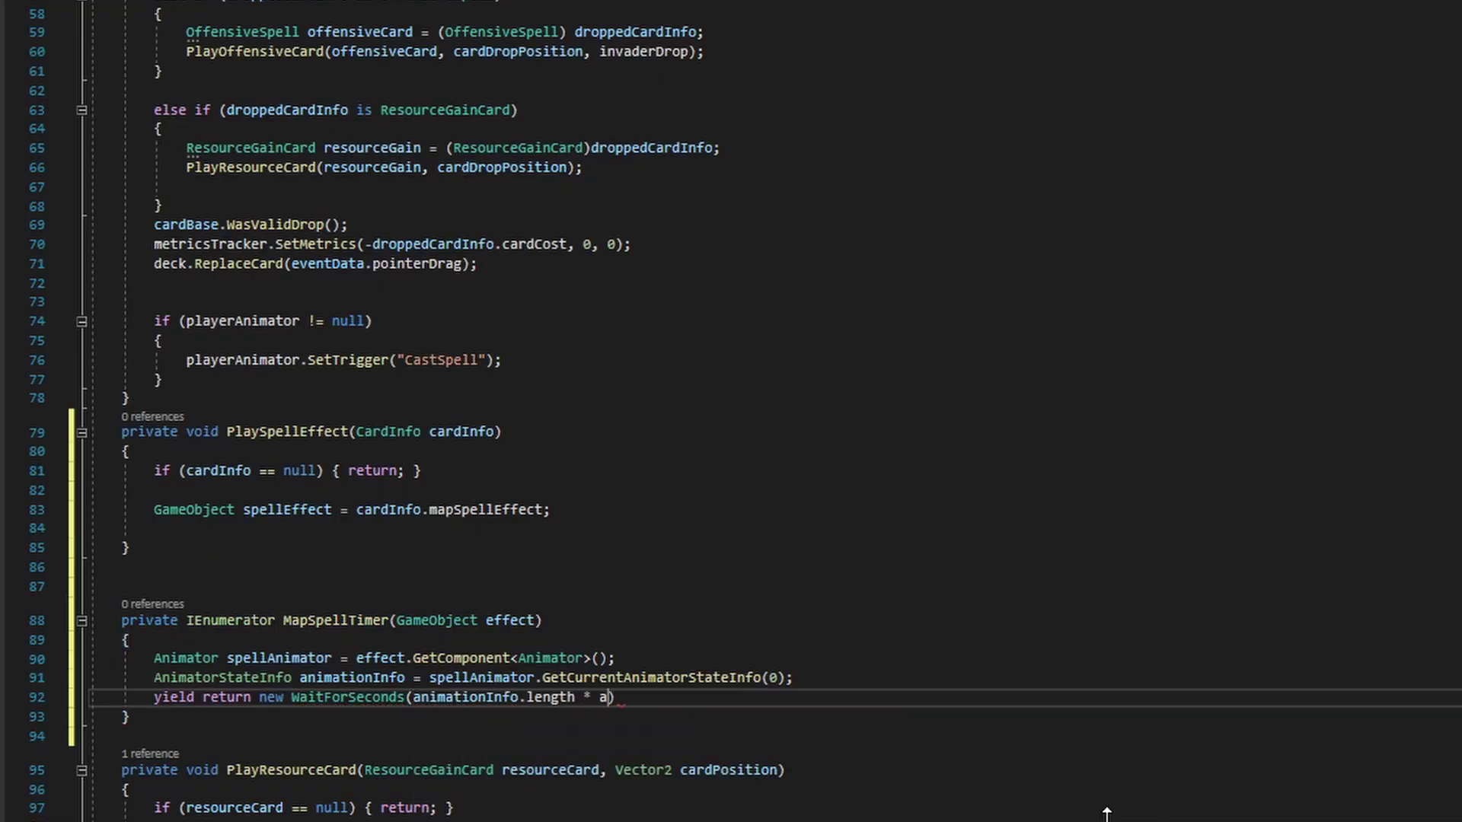
Set MapSpellTimer's wait to animationInfo.normalizedTime, add Destroy(effect);, and insert a line after 83.
{"action": "type", "text": "animationInfo.normalizedTime"}
{"action": "left_click", "coordinate": [893, 716]}
{"action": "type", "text": "Destroy(effect);"}
{"action": "left_click", "coordinate": [961, 509]}
{"action": "key", "text": "Return"}
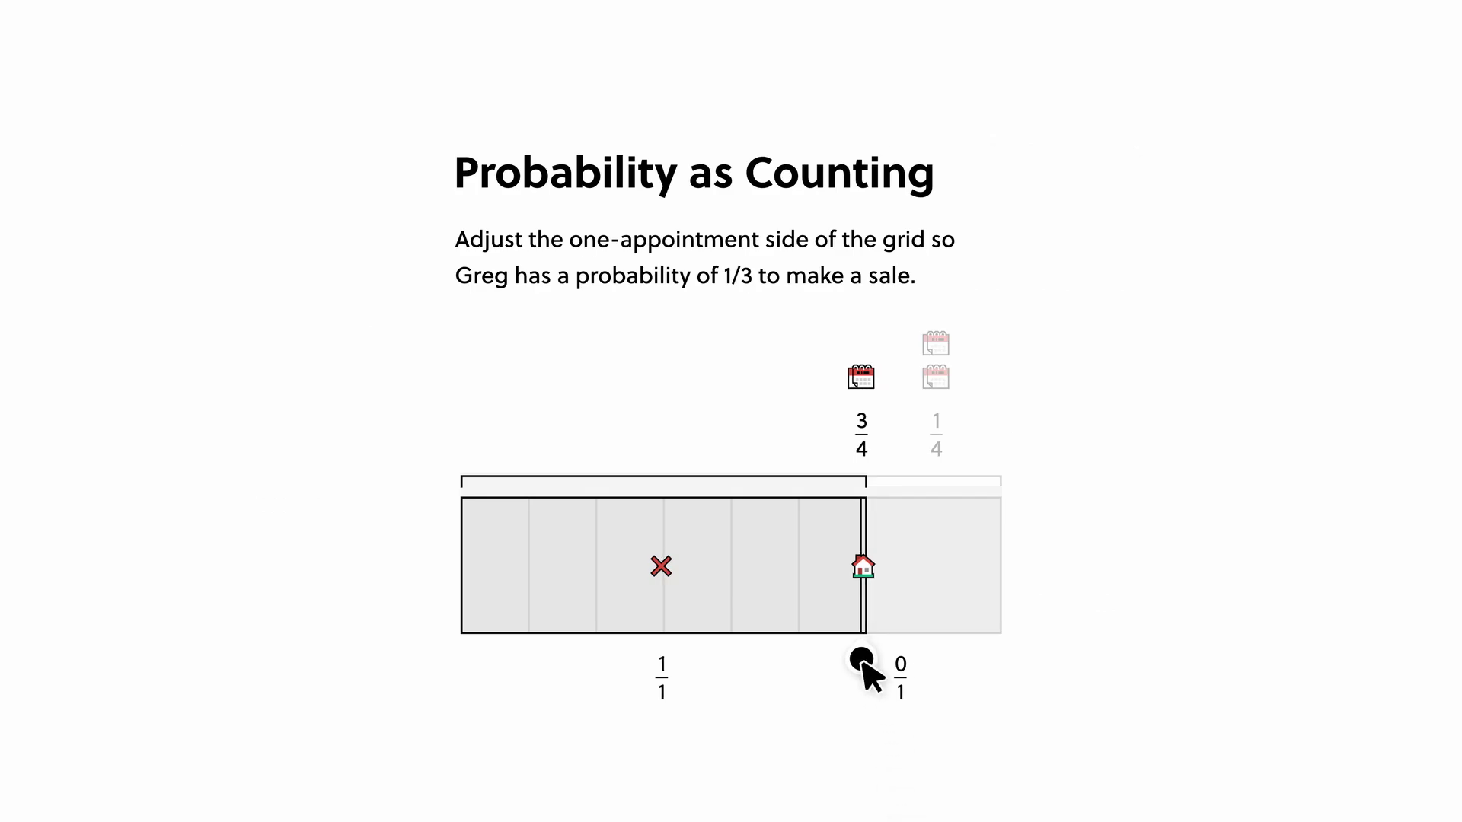
Answer the probability and parabola quizzes: divider at two thirds, 0.15, slider b maximum.
{"action": "left_click_drag", "start_coordinate": [861, 661], "coordinate": [729, 659]}
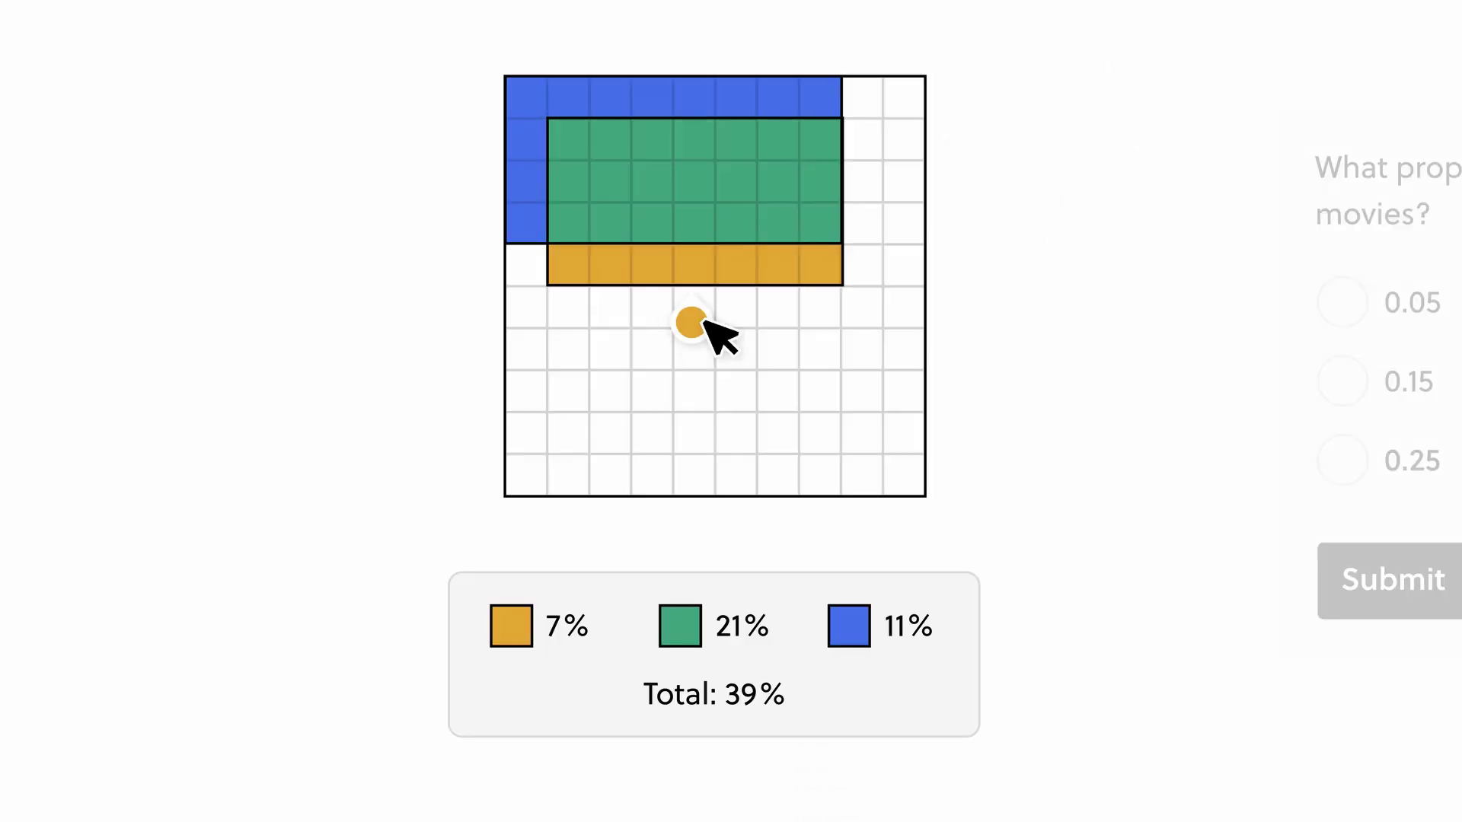
{"action": "left_click_drag", "start_coordinate": [695, 323], "coordinate": [773, 322]}
{"action": "left_click", "coordinate": [1344, 381]}
{"action": "left_click", "coordinate": [1446, 605]}
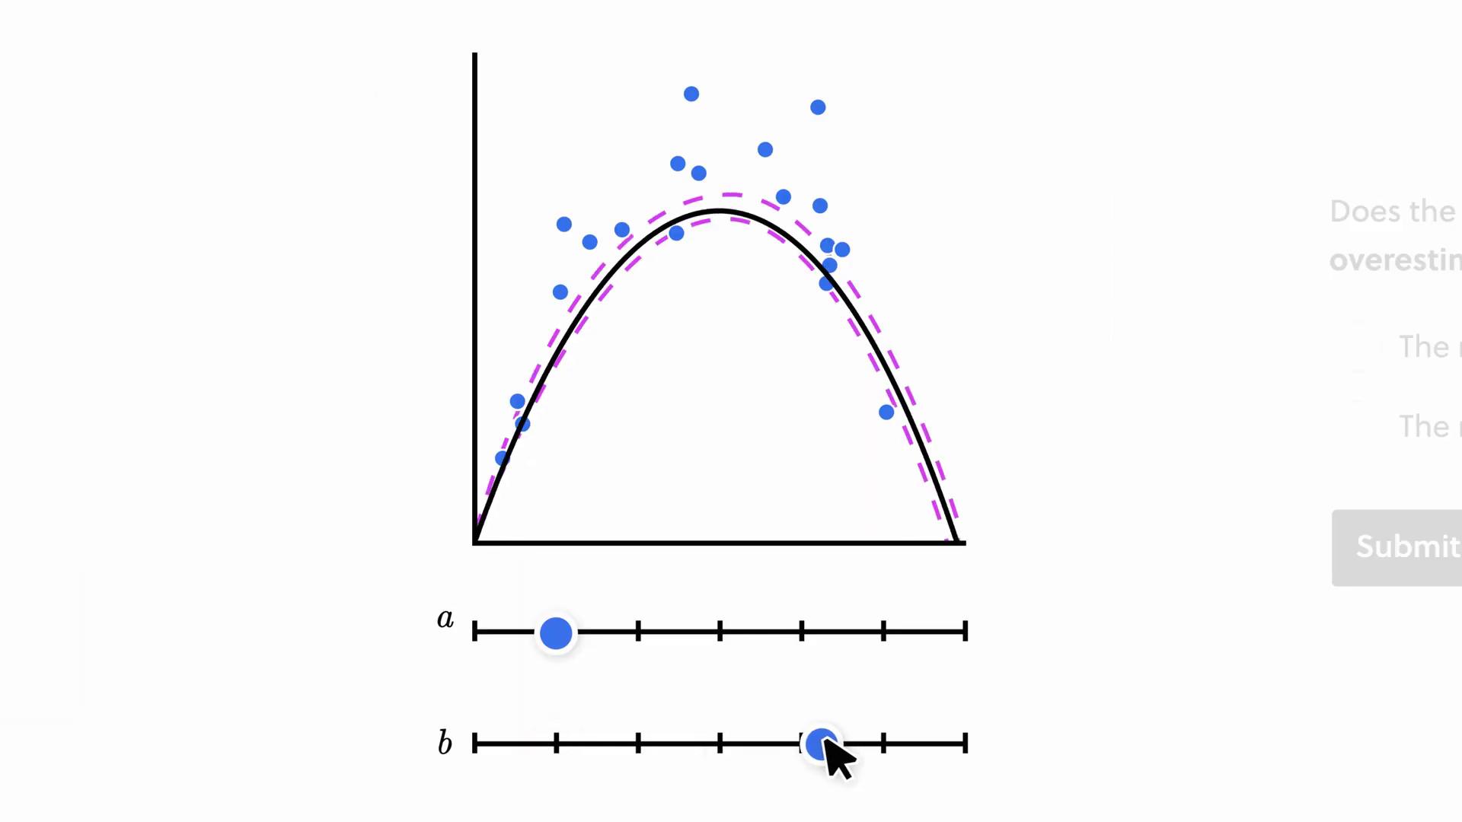
{"action": "left_click_drag", "start_coordinate": [830, 734], "coordinate": [992, 718]}
{"action": "left_click", "coordinate": [542, 555]}
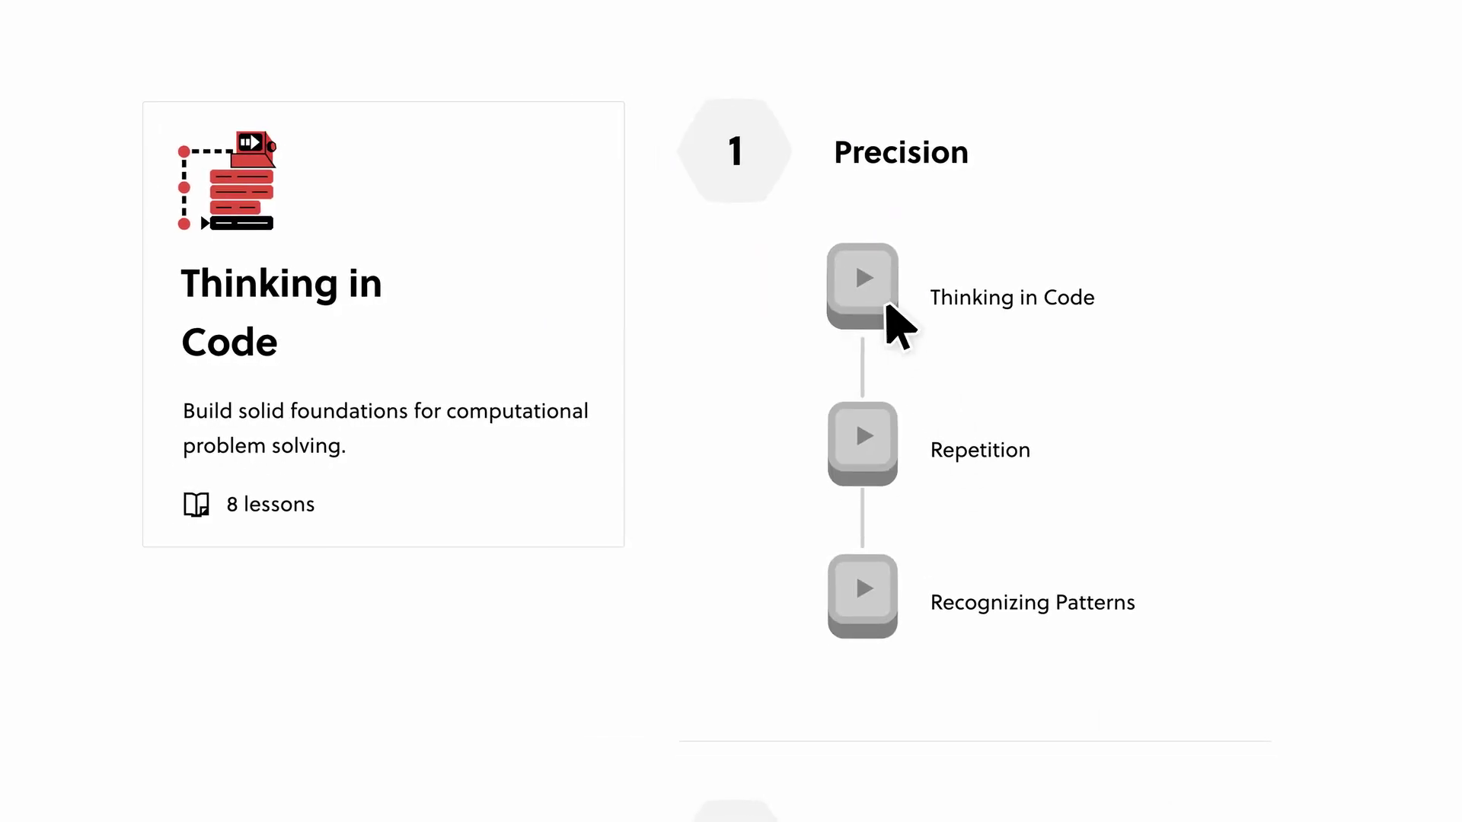
Start Thinking in Code and place a move forward block below turn right.
{"action": "left_click", "coordinate": [788, 409]}
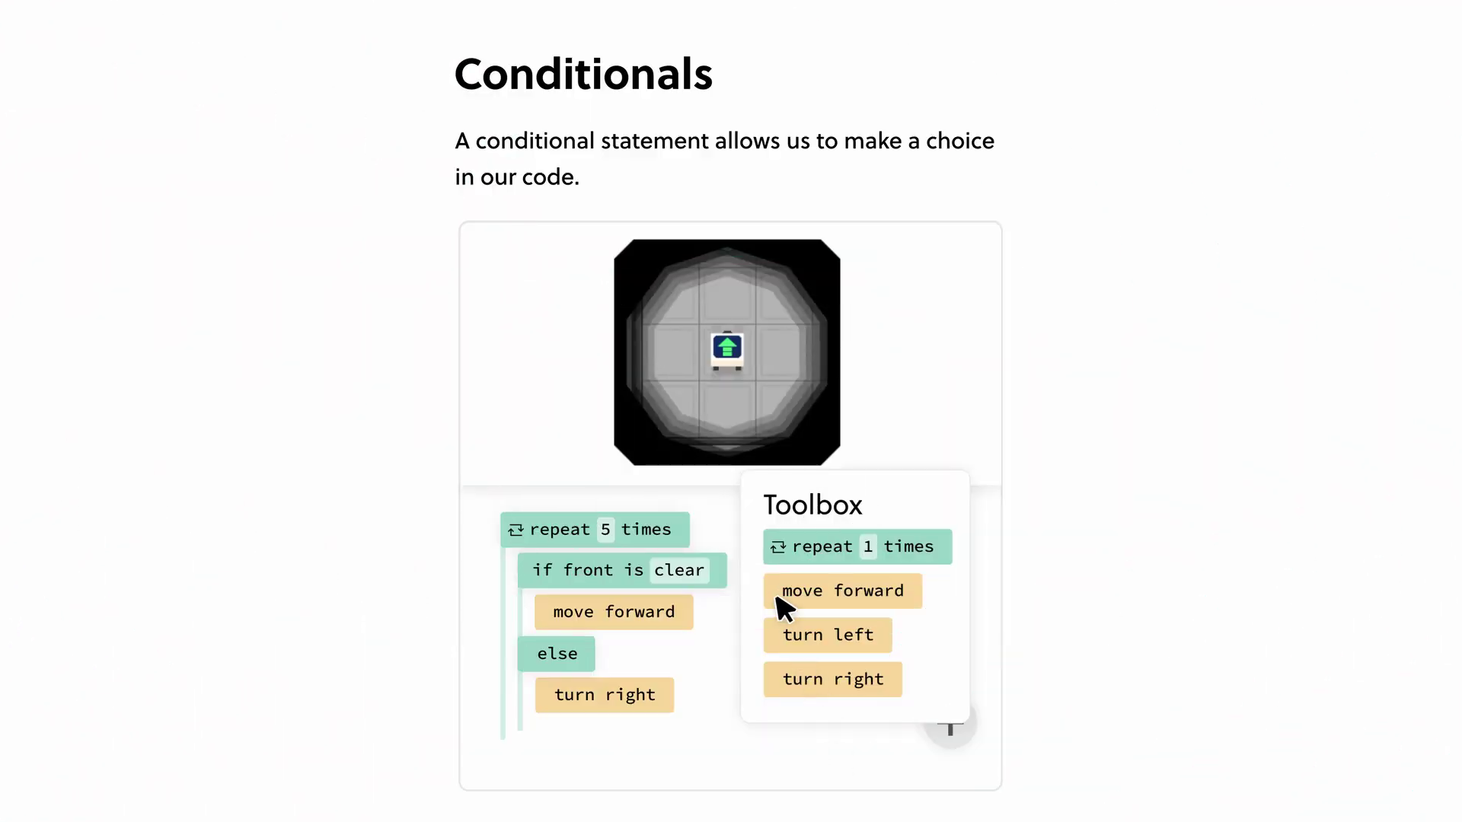
{"action": "left_click_drag", "start_coordinate": [775, 590], "coordinate": [765, 595]}
{"action": "left_click_drag", "start_coordinate": [812, 336], "coordinate": [362, 621]}
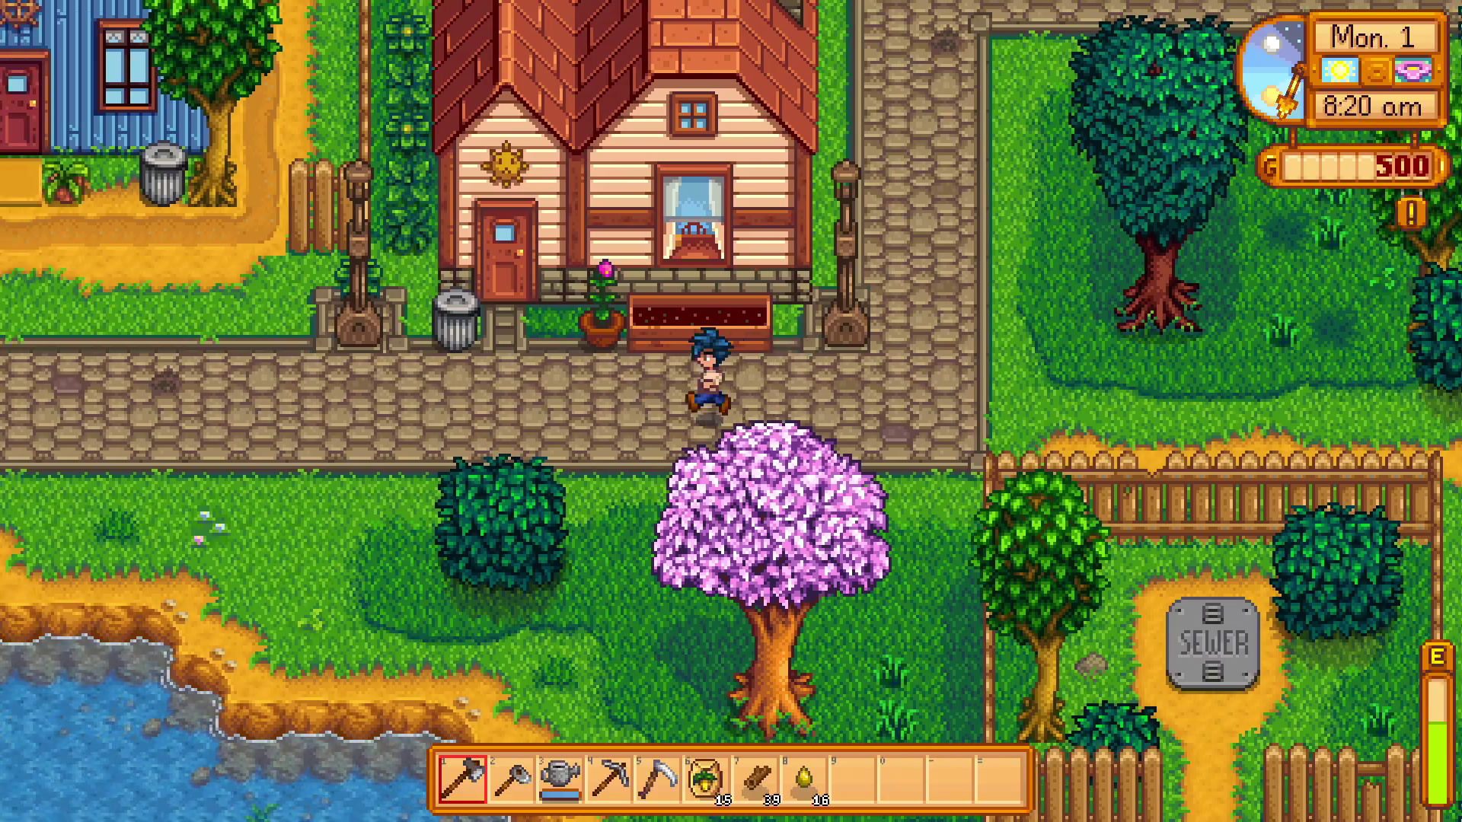
Walk the character left along the cobblestone path.
{"action": "key", "text": "a"}
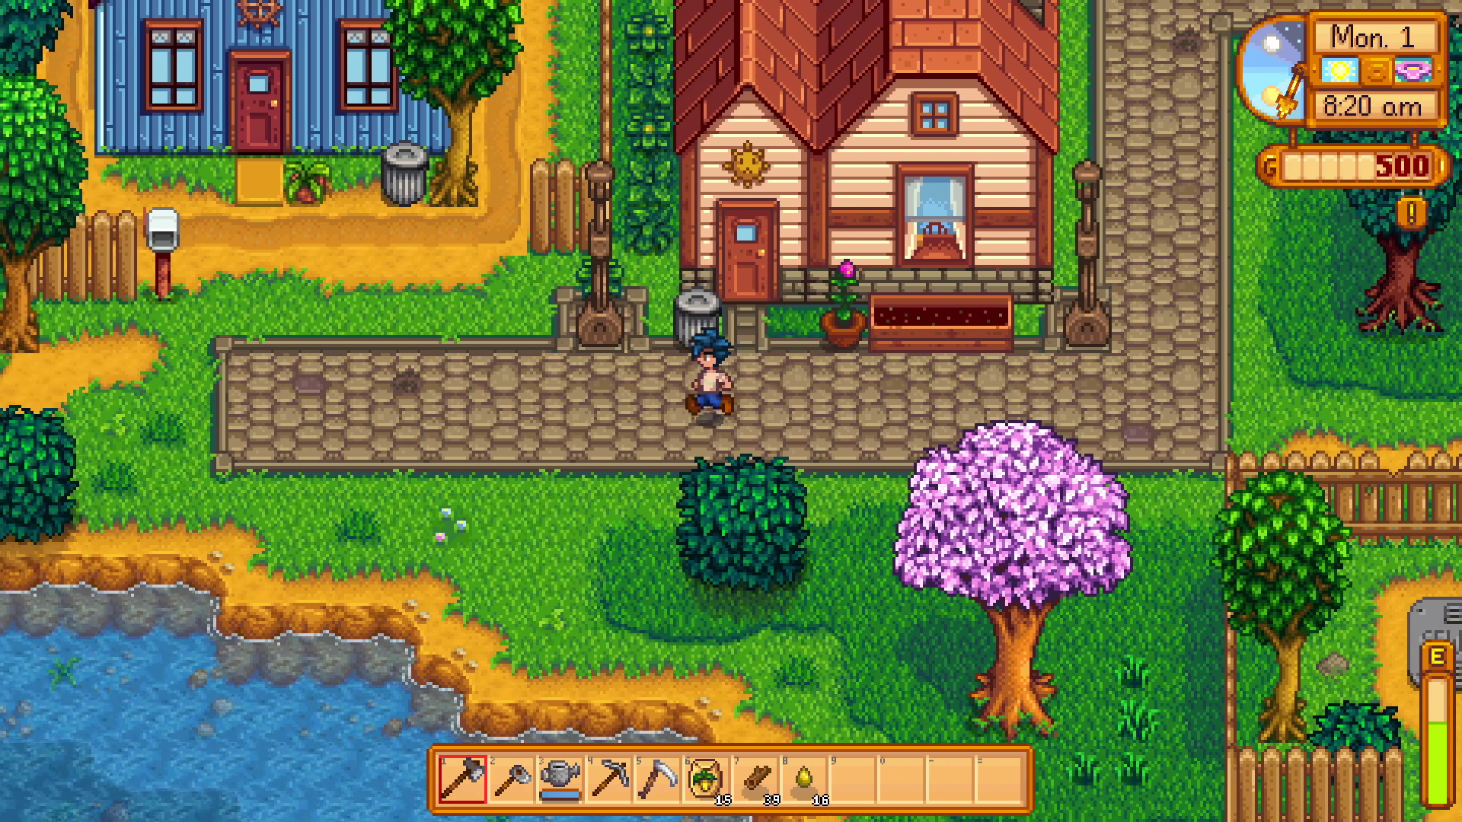
{"action": "key", "text": "a"}
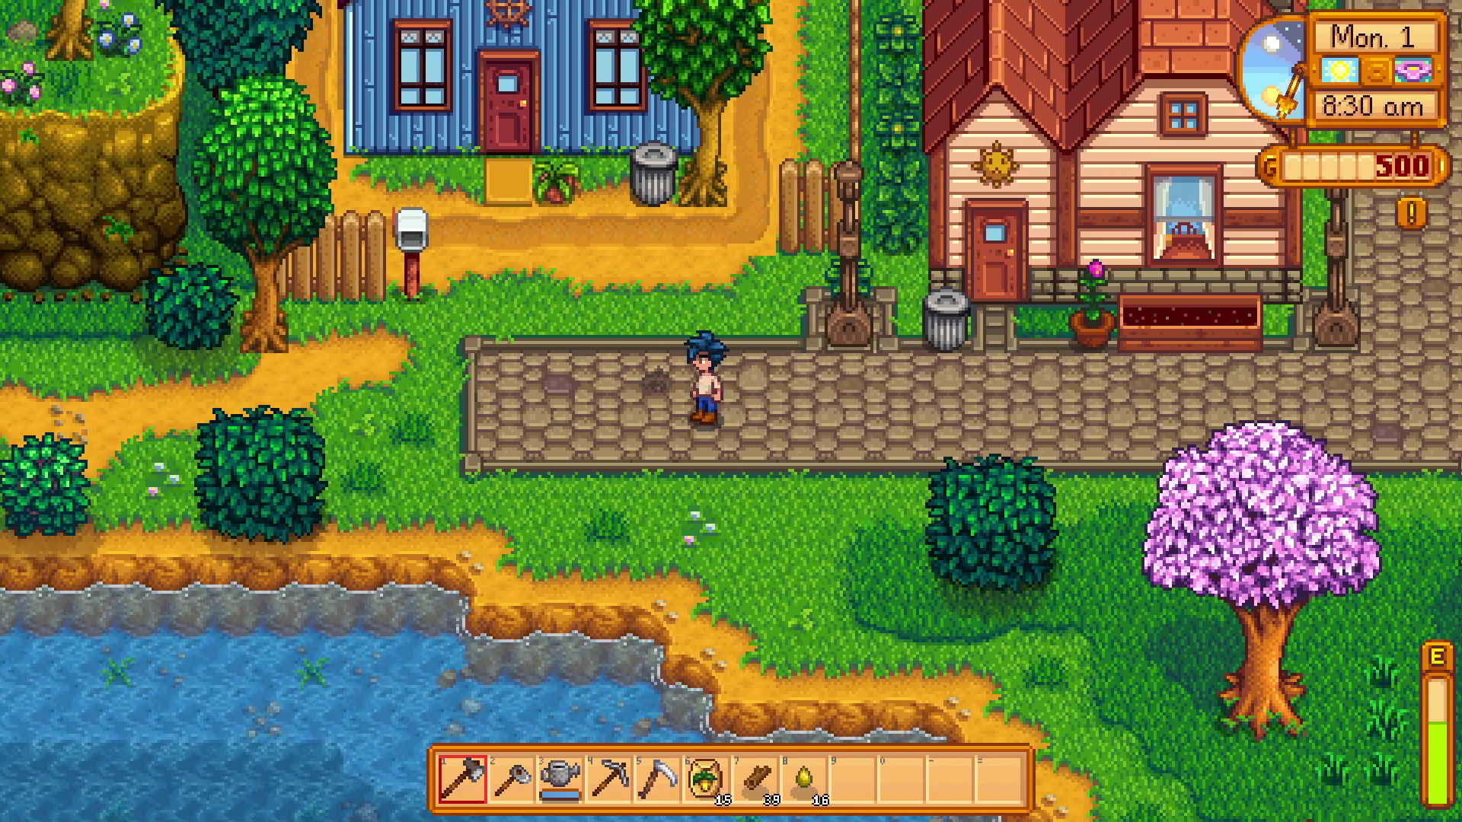
{"action": "key", "text": "a"}
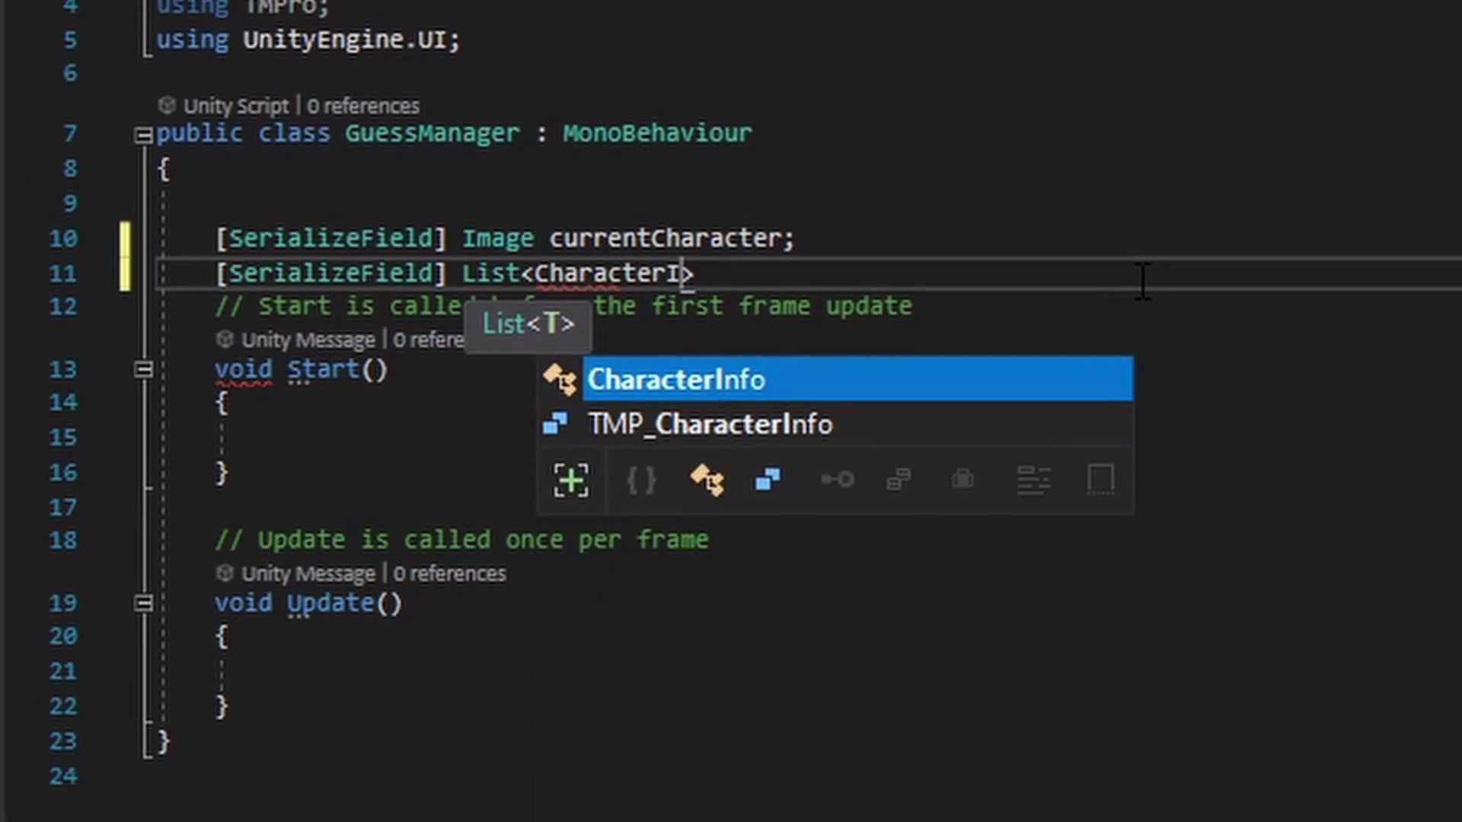
Finish the possibleCharacters List<CharacterInfo> field and add private TextMeshProUGUI dialogText.
{"action": "type", "text": "nfo> possibleCharacters = new List<CharacterInfo>();"}
{"action": "key", "text": "Return"}
{"action": "left_click", "coordinate": [463, 237]}
{"action": "type", "text": "private"}
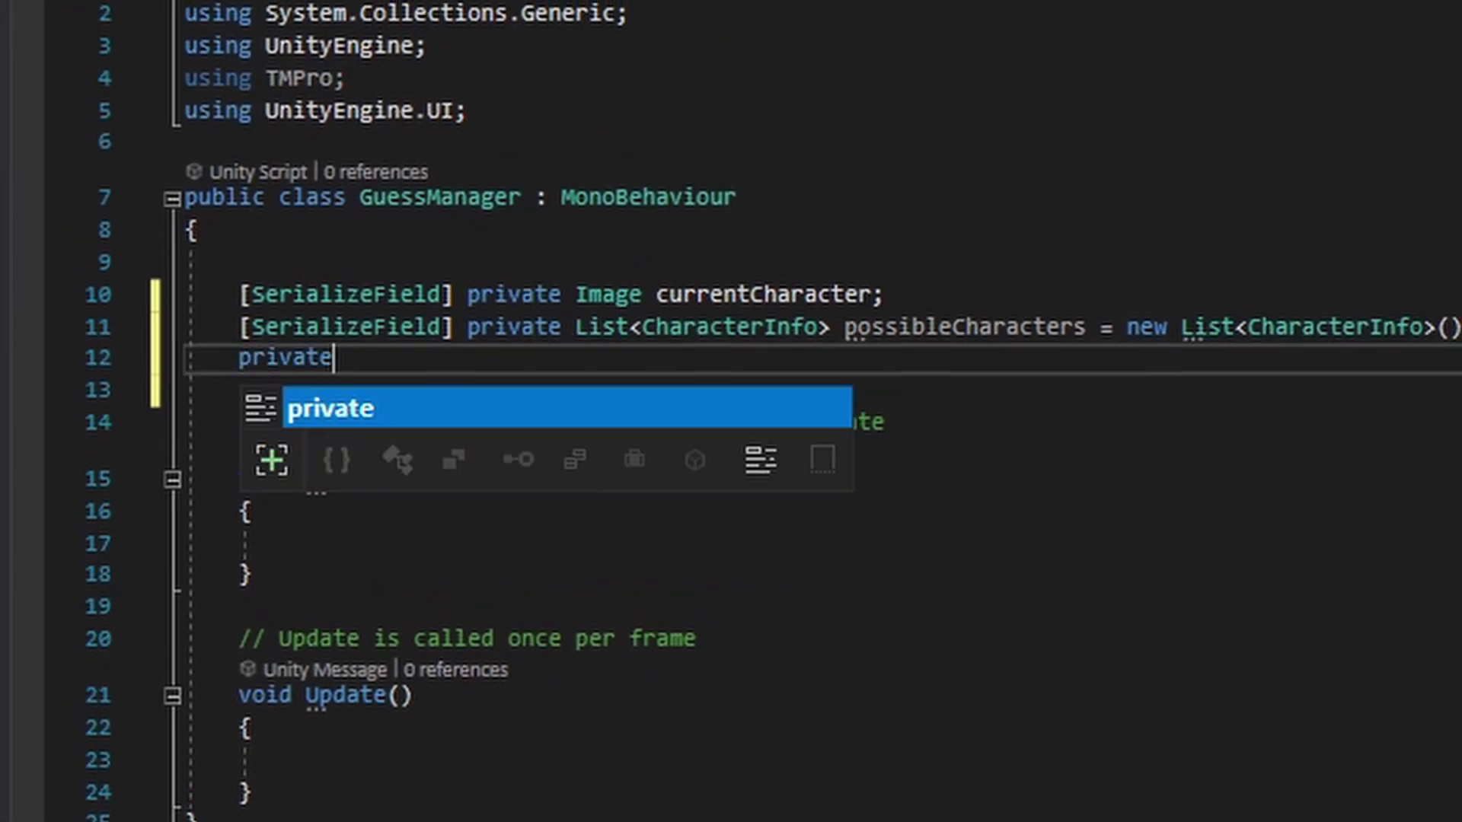
{"action": "key", "text": "BackSpace"}
{"action": "key", "text": "BackSpace"}
{"action": "type", "text": "TextMeshProUGUI dialogText;"}
{"action": "key", "text": "Return"}
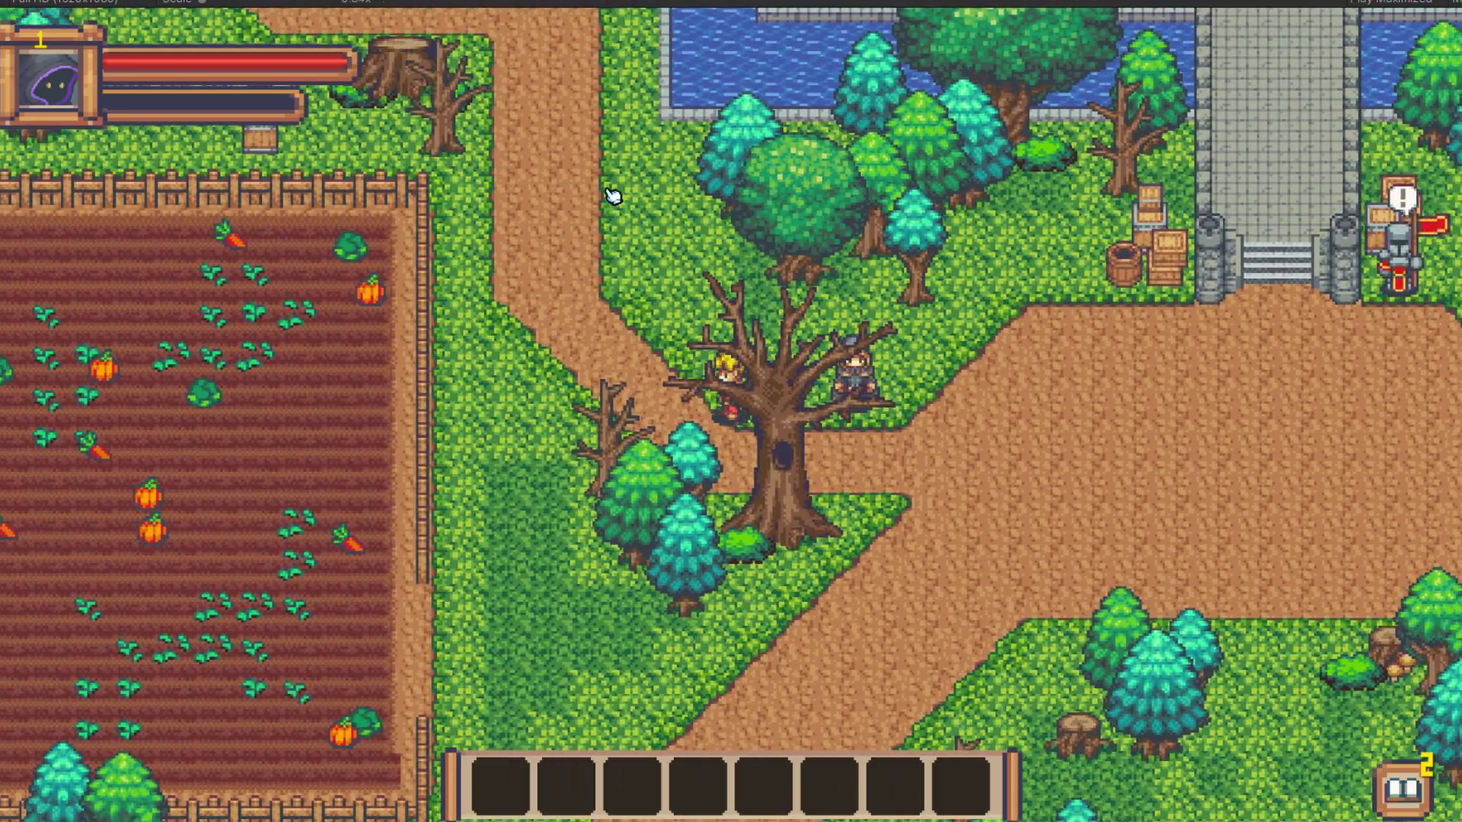
Move the character left toward the farm in the running game.
{"action": "key", "text": "e"}
{"action": "key", "text": "e"}
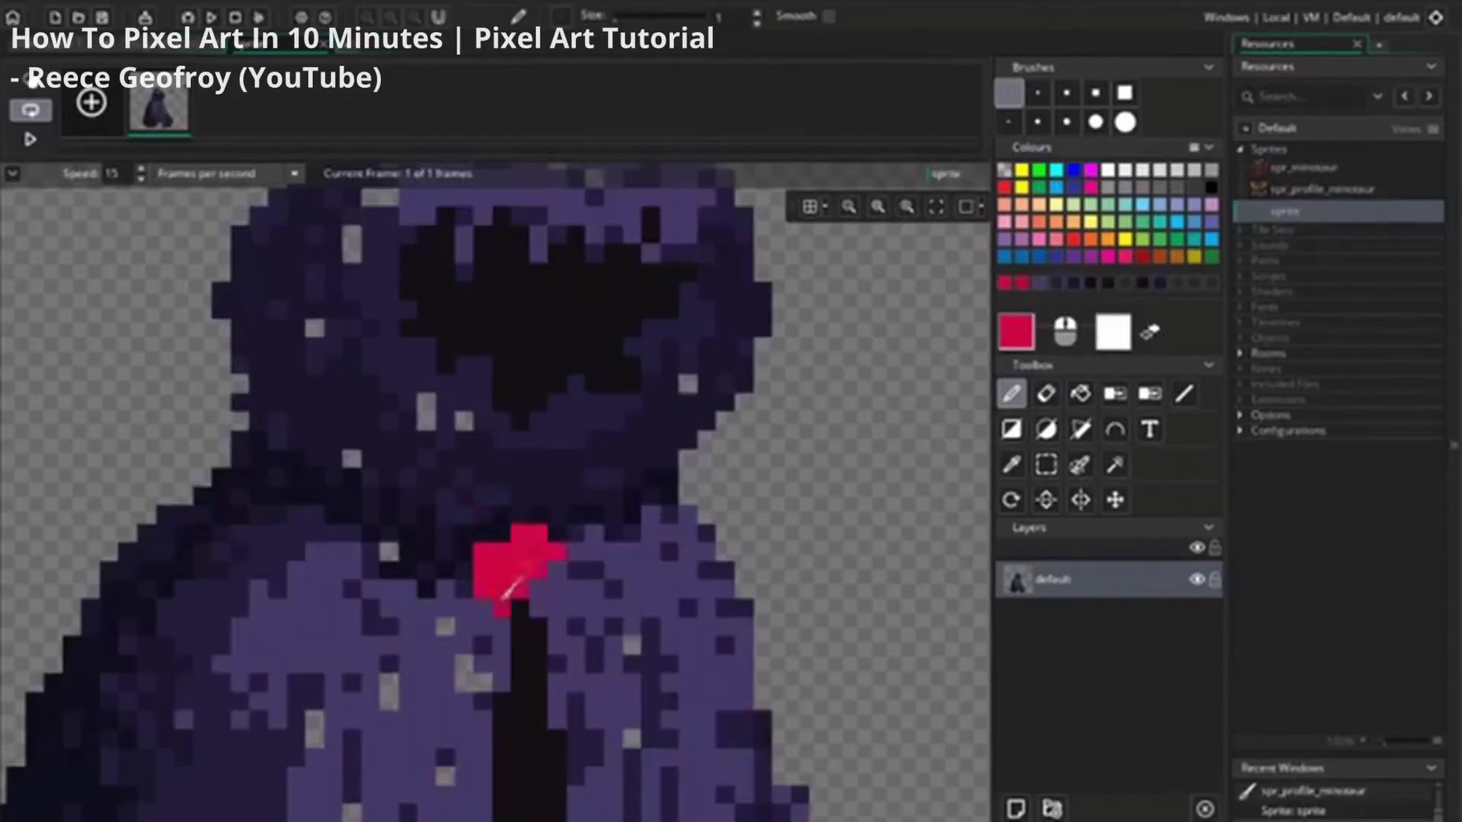
{"action": "scroll", "coordinate": [591, 467], "scroll_direction": "down", "scroll_amount": 3}
{"action": "scroll", "coordinate": [460, 425], "scroll_direction": "up", "scroll_amount": 4}
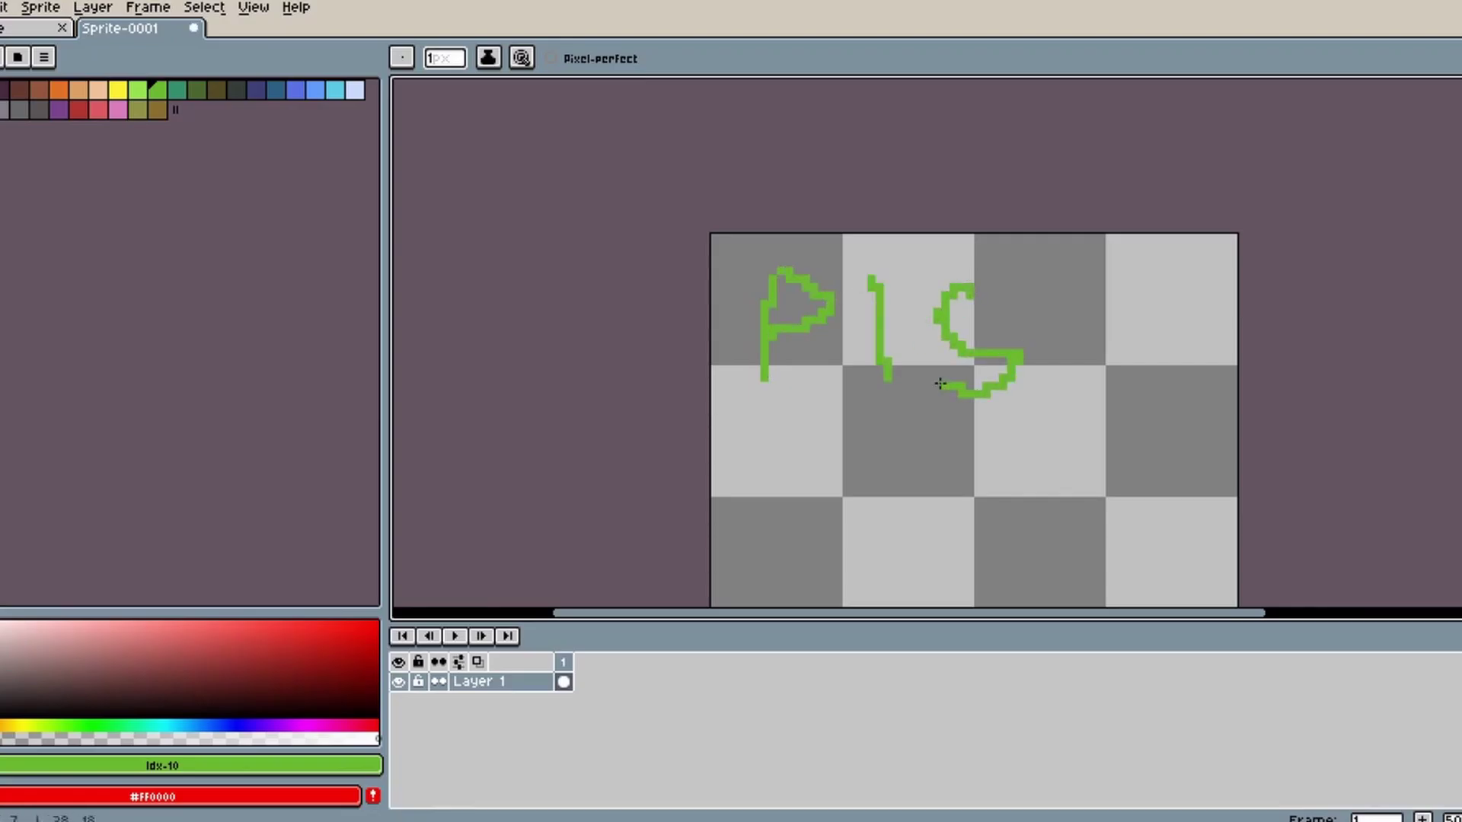
Zoom out on the Aseprite canvas with the green PIG scribble.
{"action": "scroll", "coordinate": [775, 478], "scroll_direction": "down", "scroll_amount": 1}
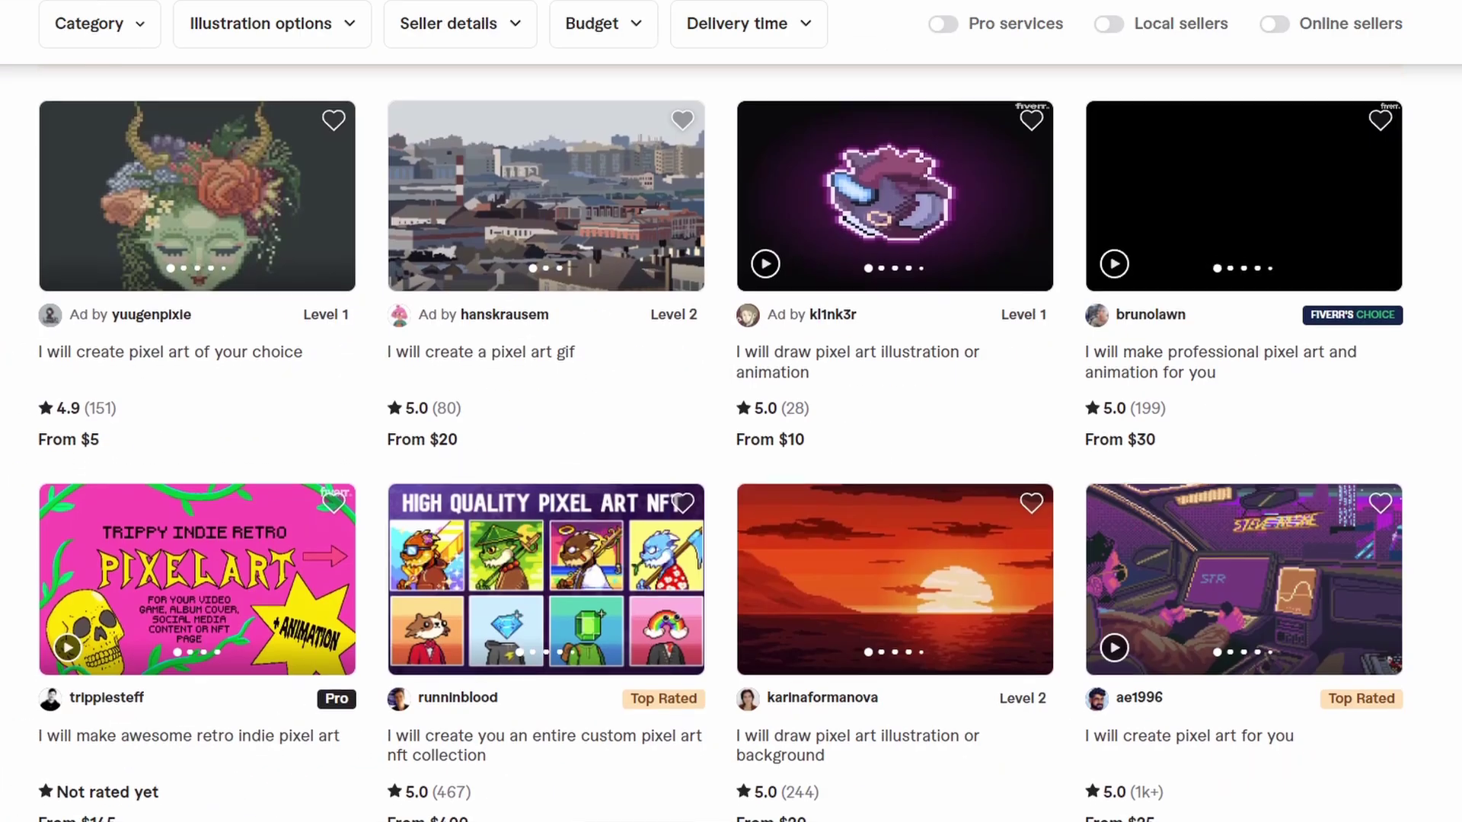
Scroll down through the grid of Fiverr pixel art gigs.
{"action": "scroll", "coordinate": [731, 427], "scroll_direction": "down", "scroll_amount": 2}
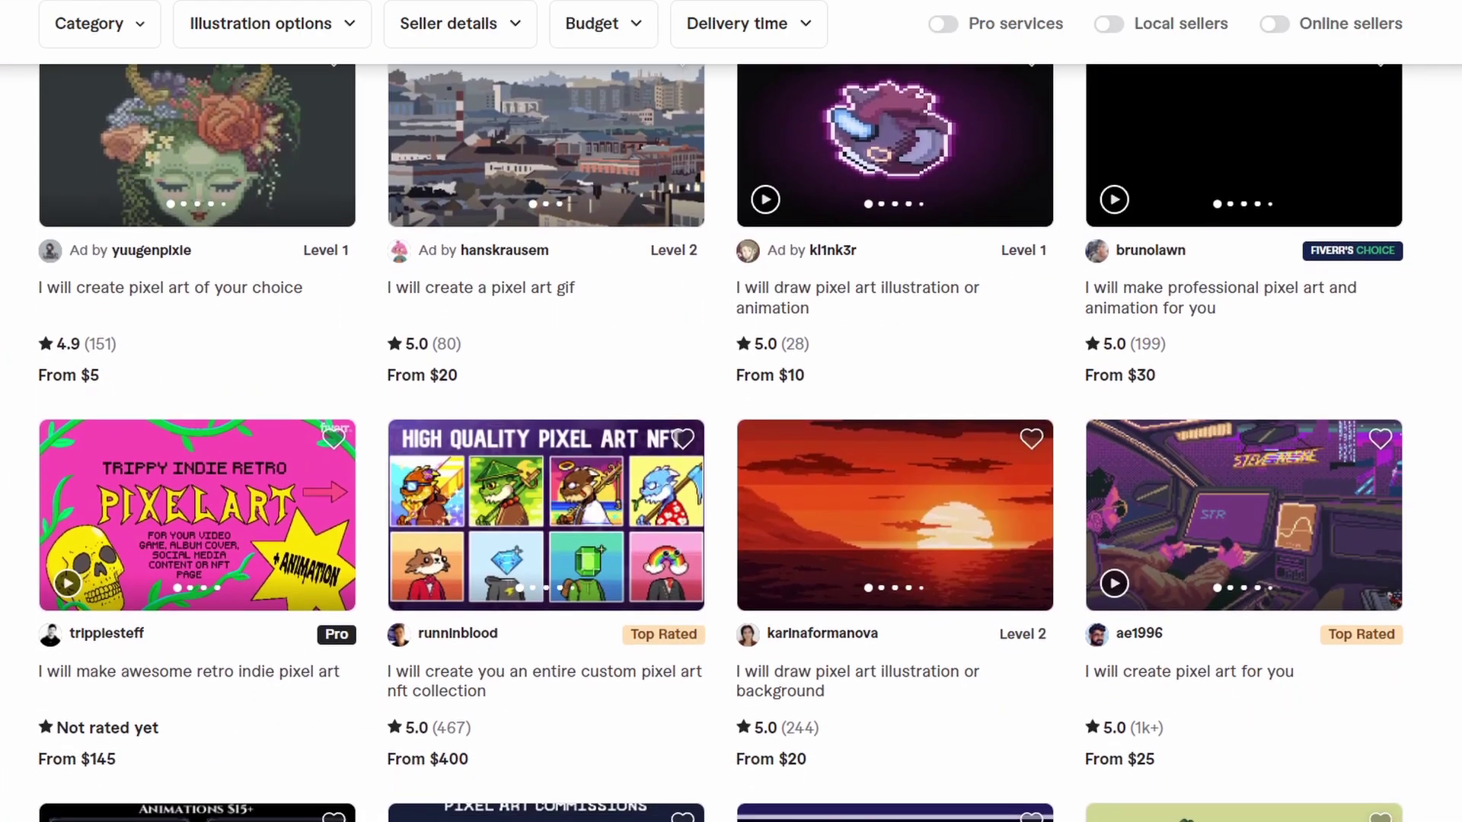
{"action": "scroll", "coordinate": [731, 426], "scroll_direction": "down", "scroll_amount": 1}
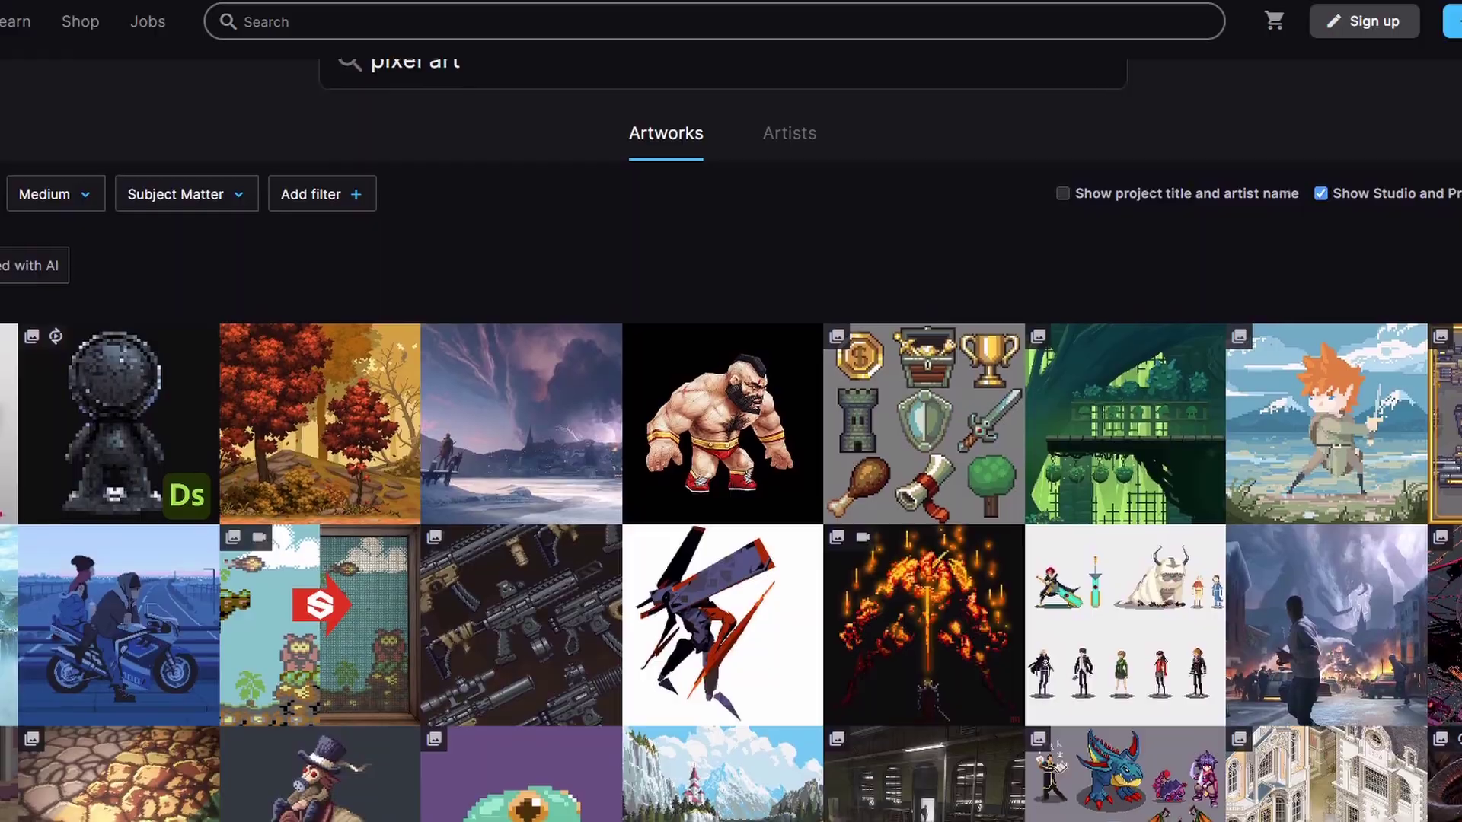
{"action": "scroll", "coordinate": [731, 426], "scroll_direction": "down", "scroll_amount": 1}
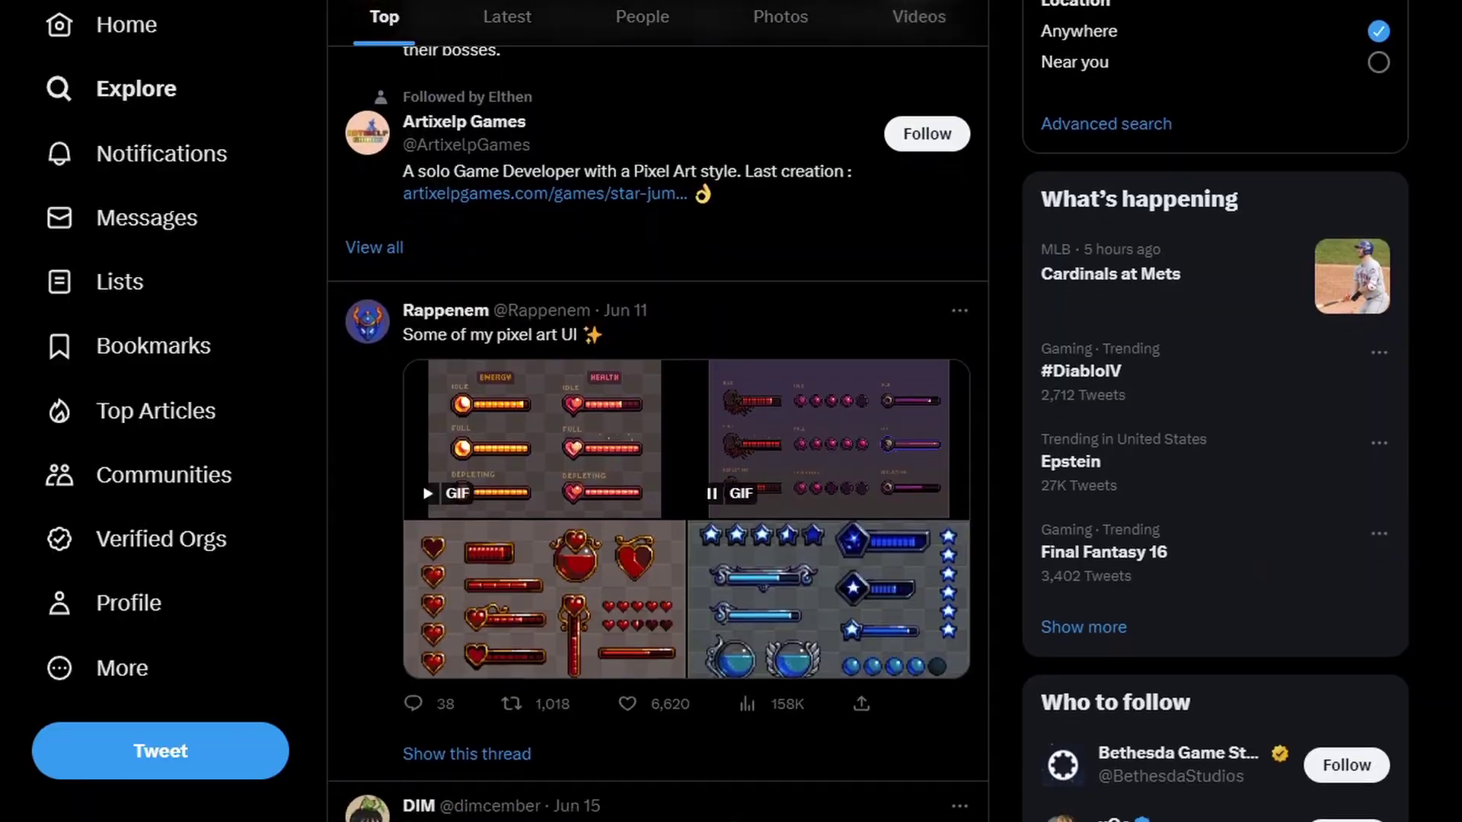
{"action": "scroll", "coordinate": [731, 427], "scroll_direction": "down", "scroll_amount": 1}
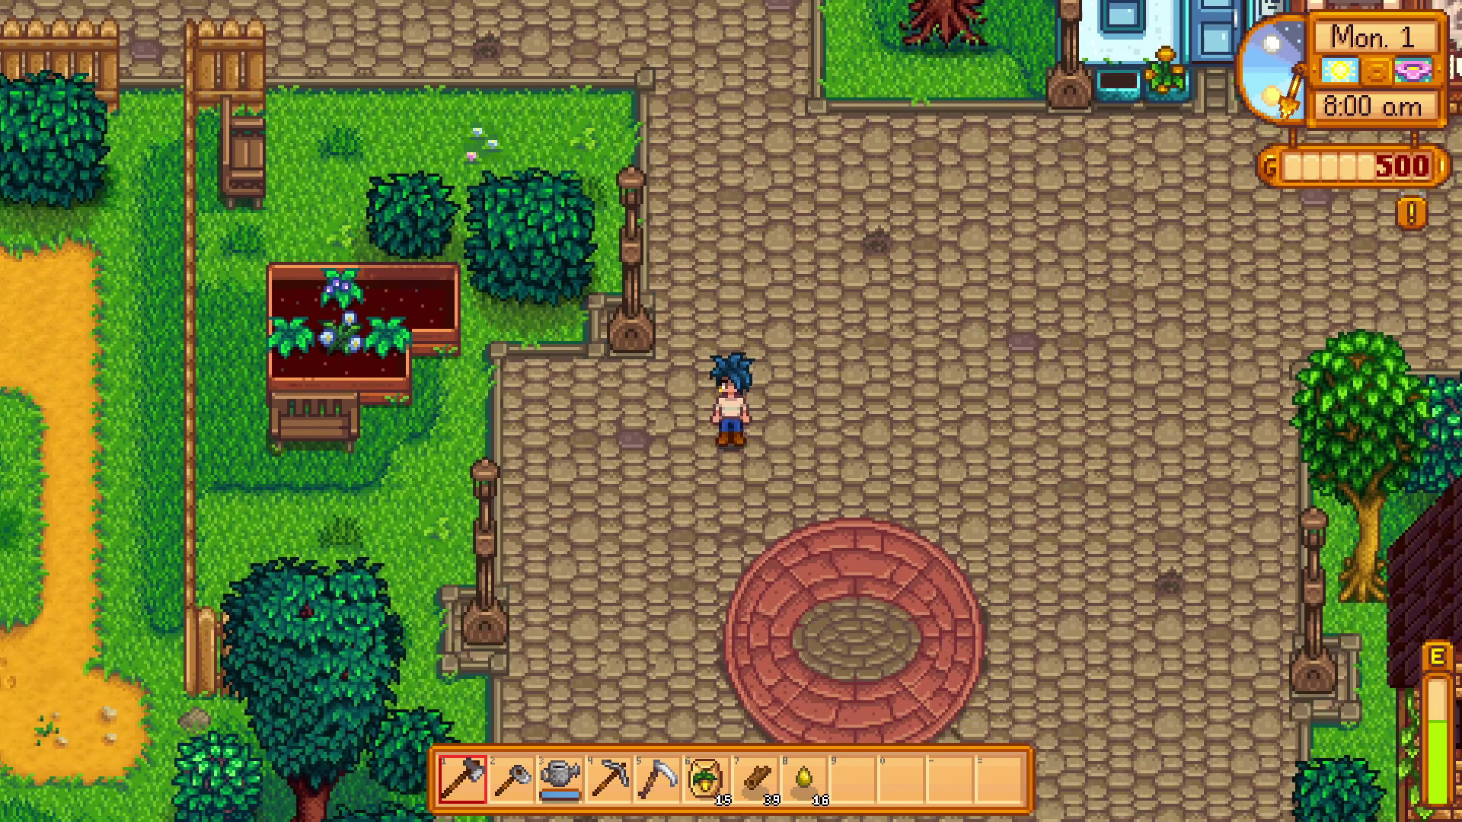
Walk the farmer right, then down across the town square to the brick circle near the Saloon.
{"action": "key", "text": "d"}
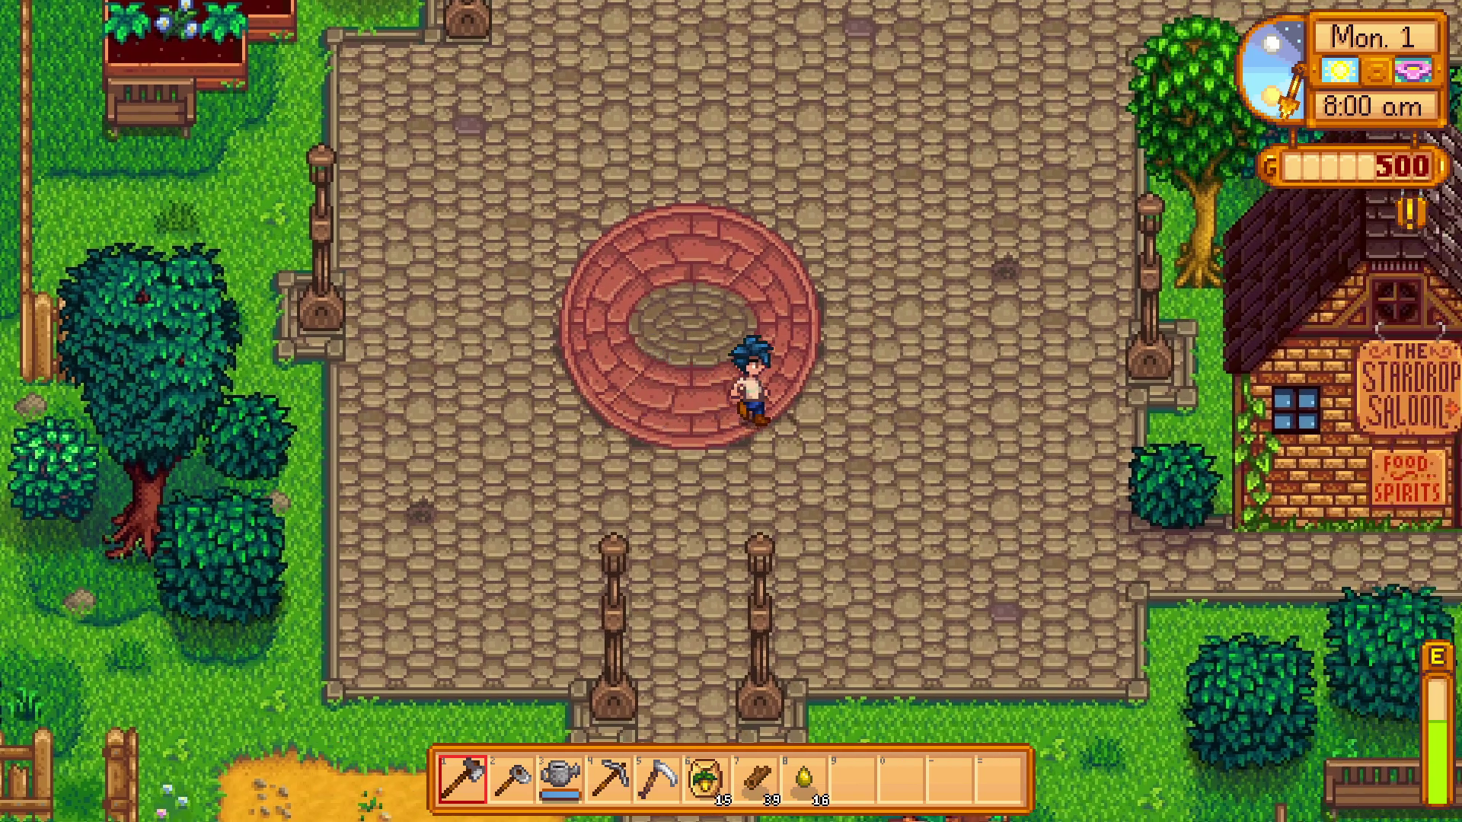
{"action": "key", "text": "s"}
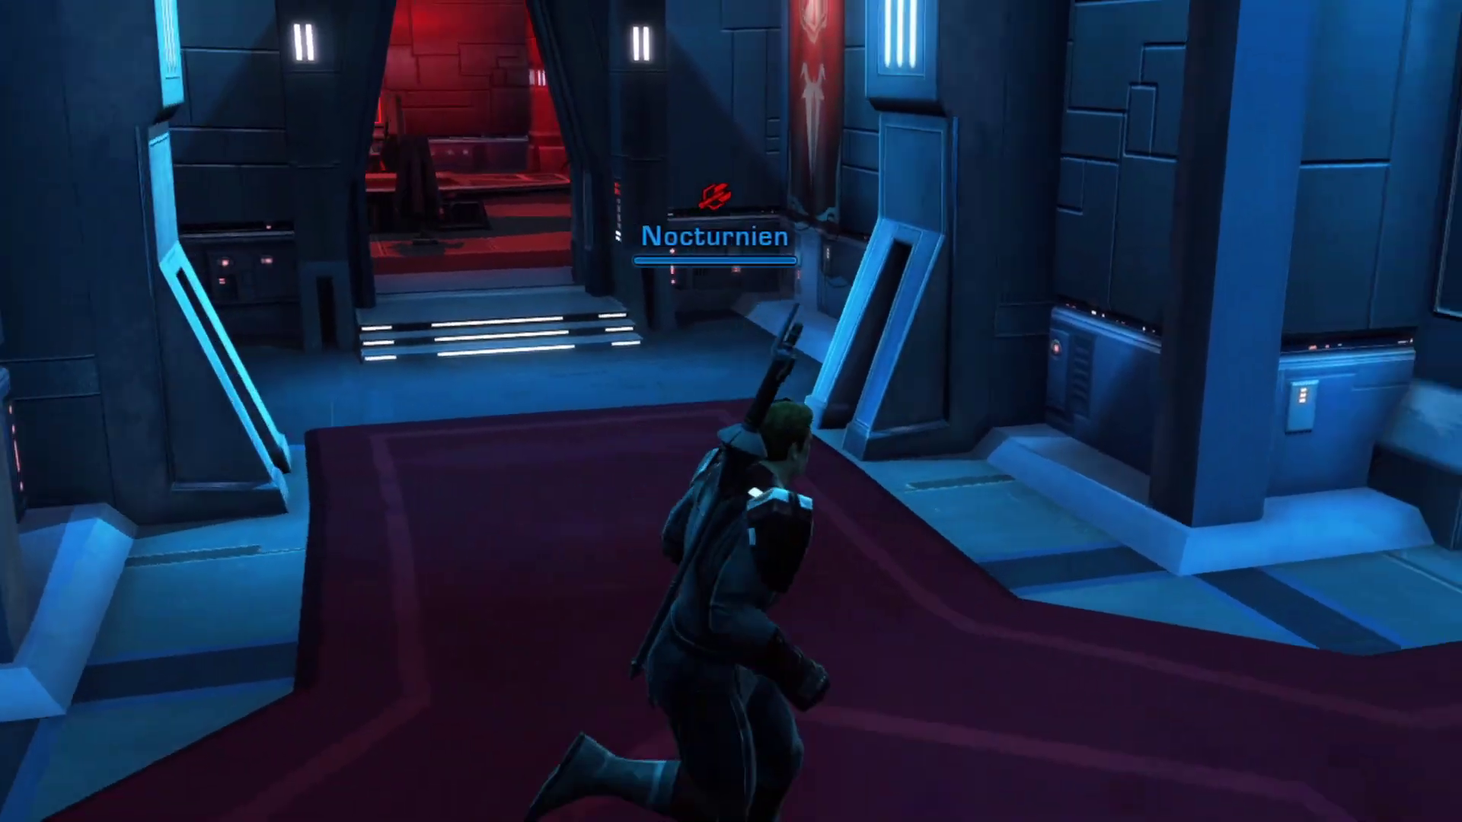
Scroll the pixel art results down to the Pixel Art 101 playlist and Beginner To PRO tutorial.
{"action": "key", "text": "w"}
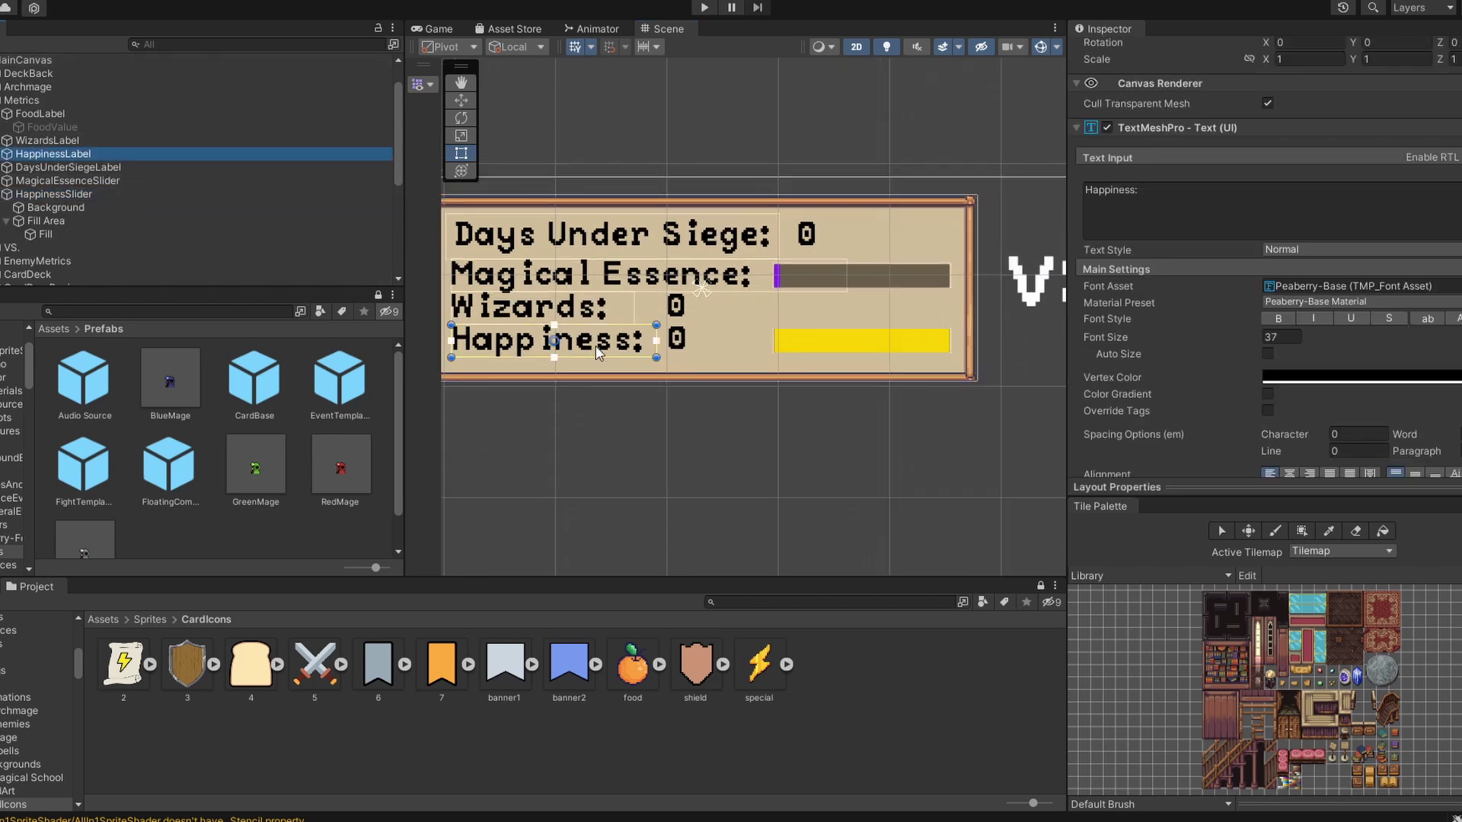
{"action": "scroll", "coordinate": [670, 389], "scroll_direction": "down", "scroll_amount": 2}
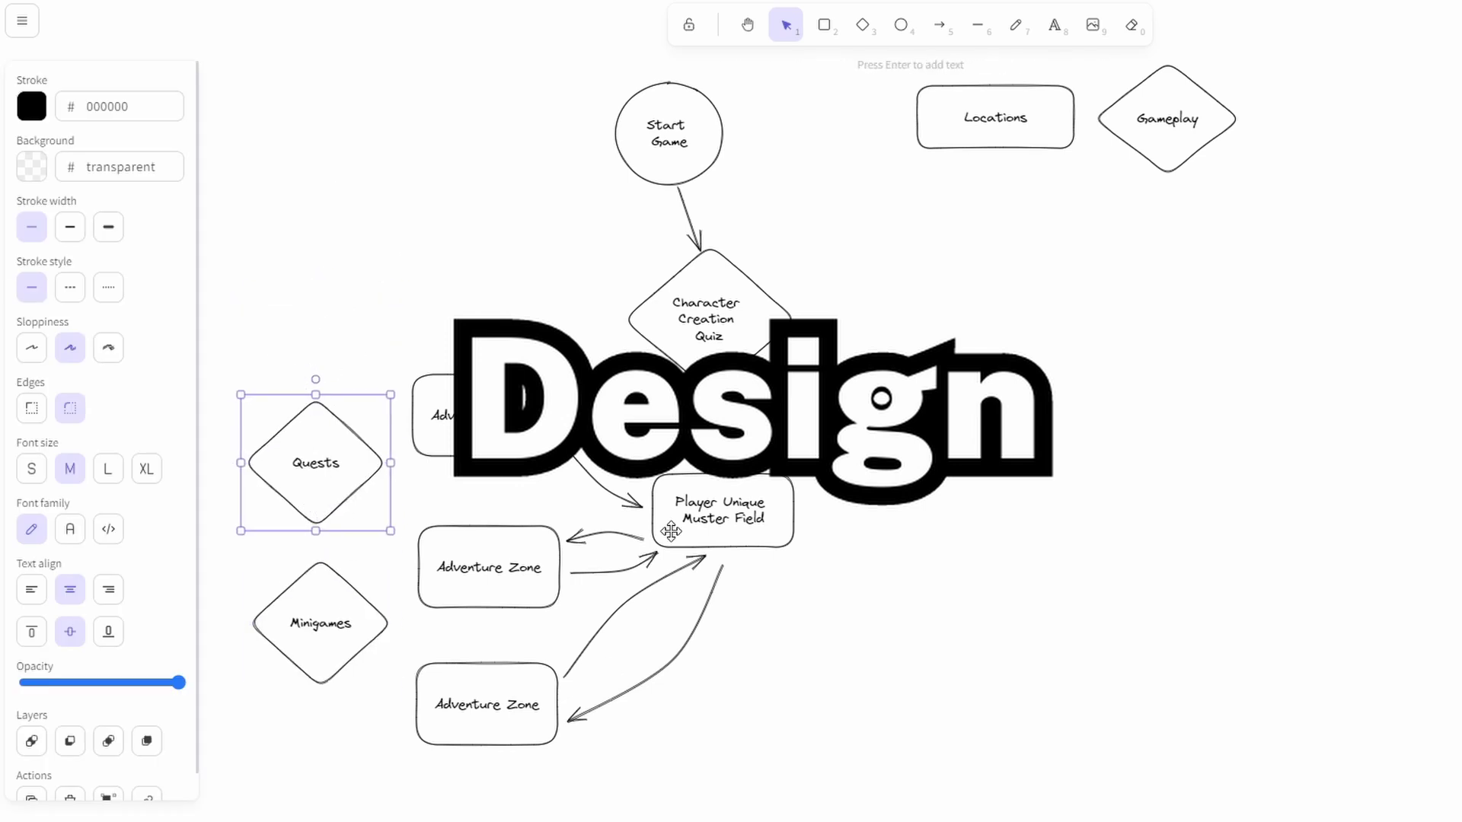
Toggle the line tool, return to selection, and select the Quests diamond.
{"action": "key", "text": "6"}
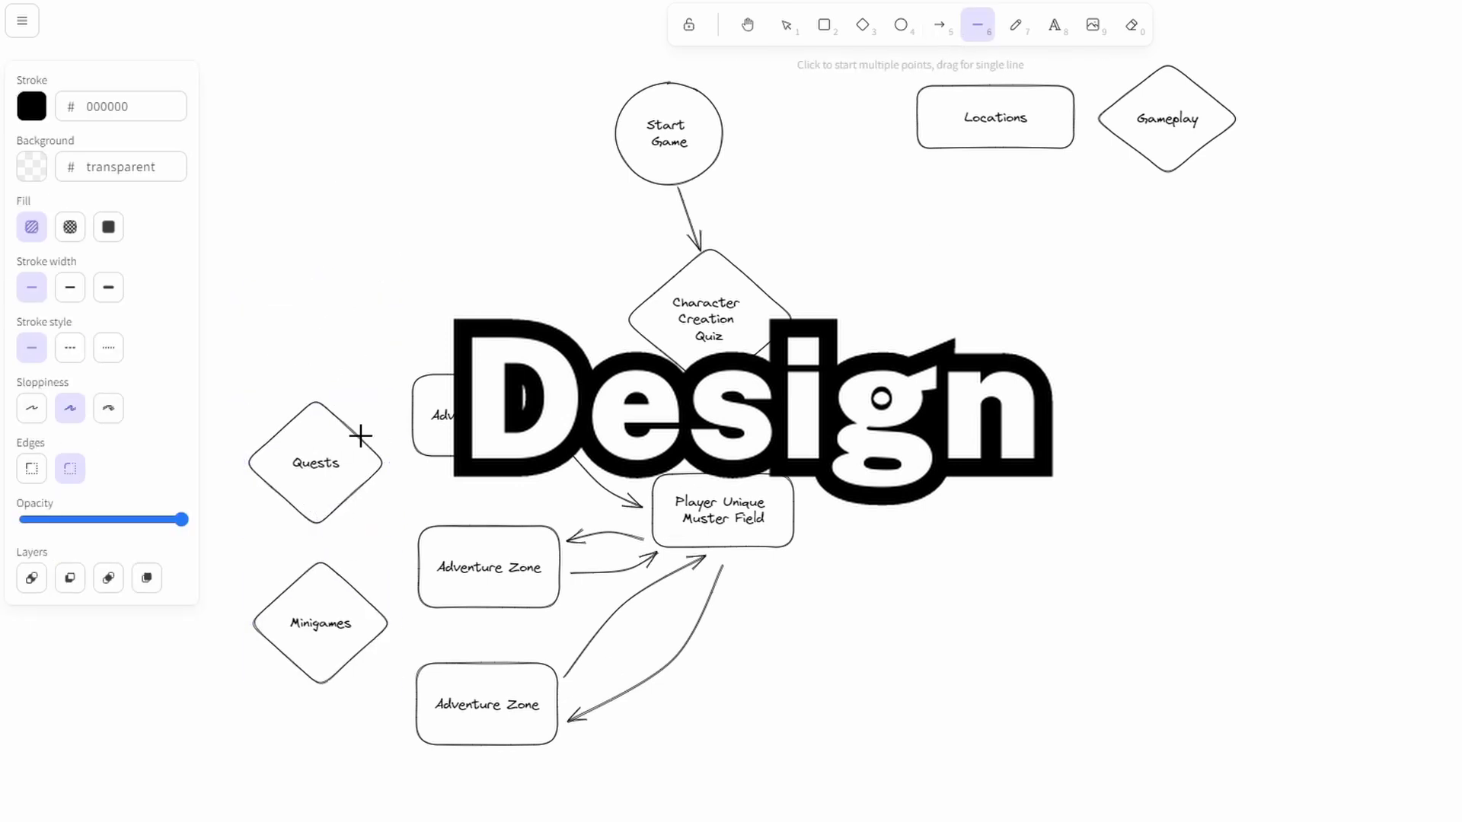
{"action": "key", "text": "1"}
{"action": "left_click", "coordinate": [303, 480]}
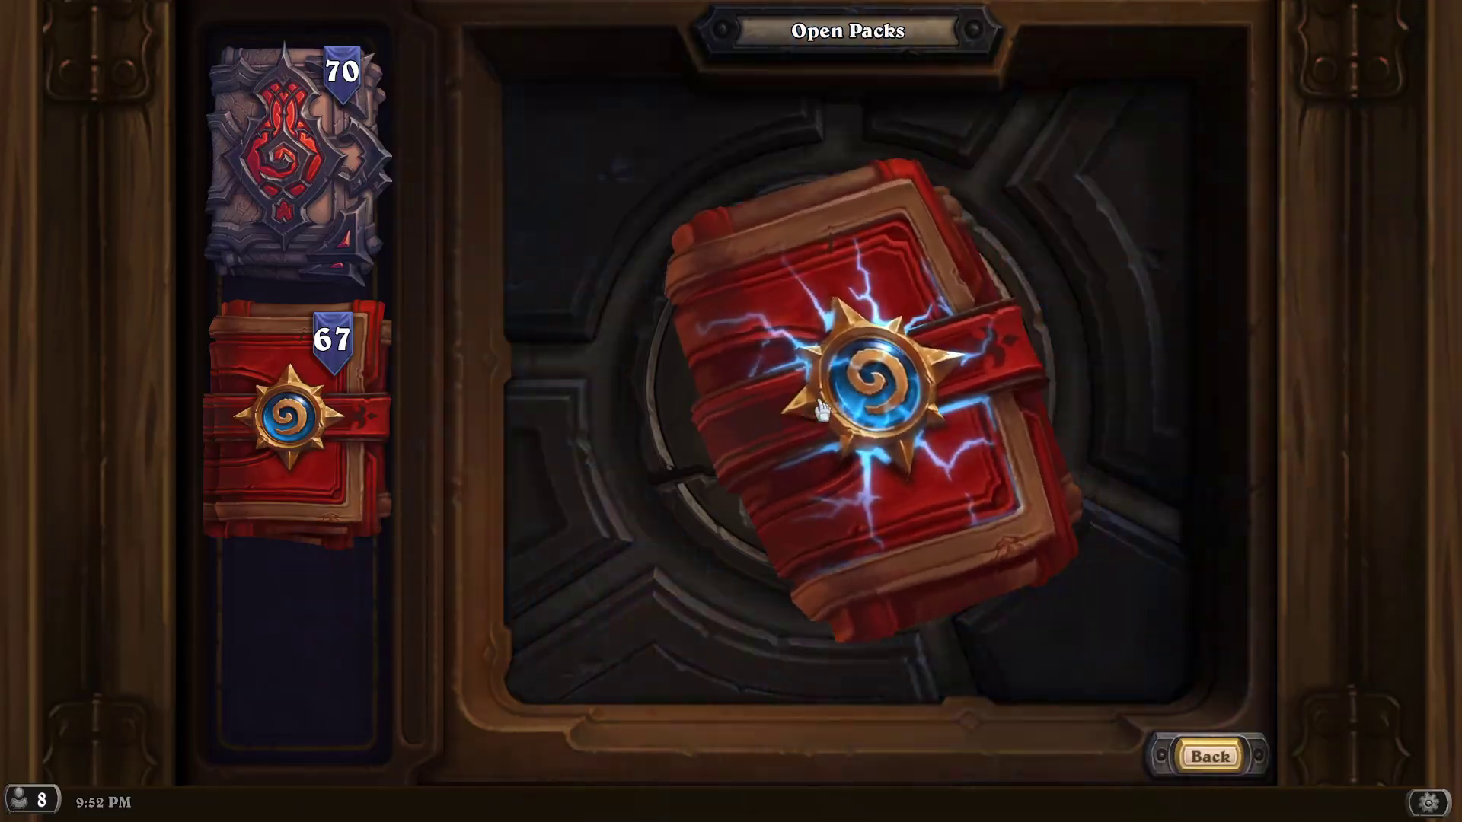
Open the Hearthstone card pack and flip the top-middle, top-left, bottom-left and bottom-right cards face-up.
{"action": "left_click", "coordinate": [822, 411]}
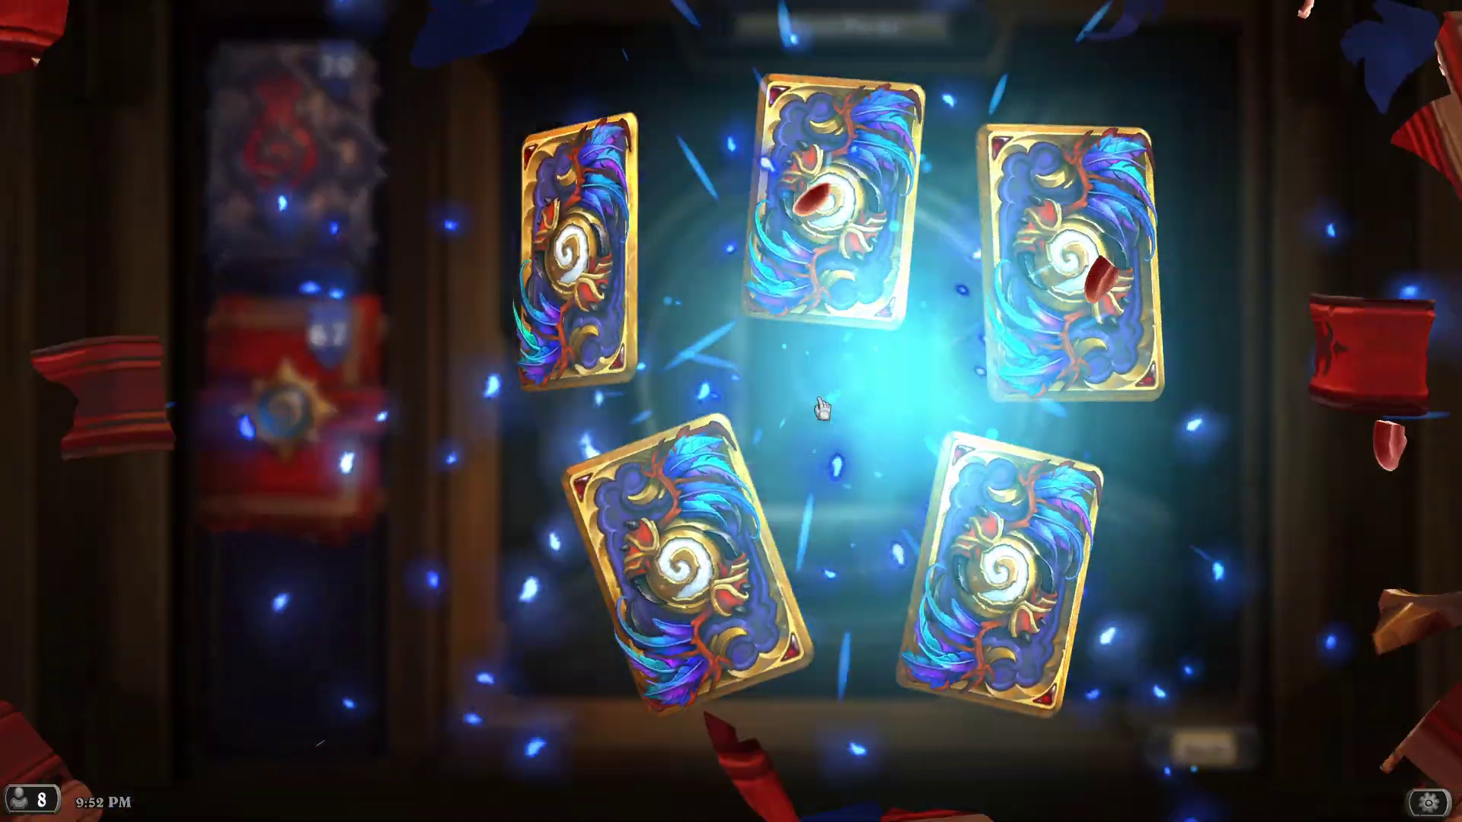
{"action": "left_click", "coordinate": [838, 190]}
{"action": "left_click", "coordinate": [629, 243]}
{"action": "left_click", "coordinate": [684, 508]}
{"action": "left_click", "coordinate": [972, 533]}
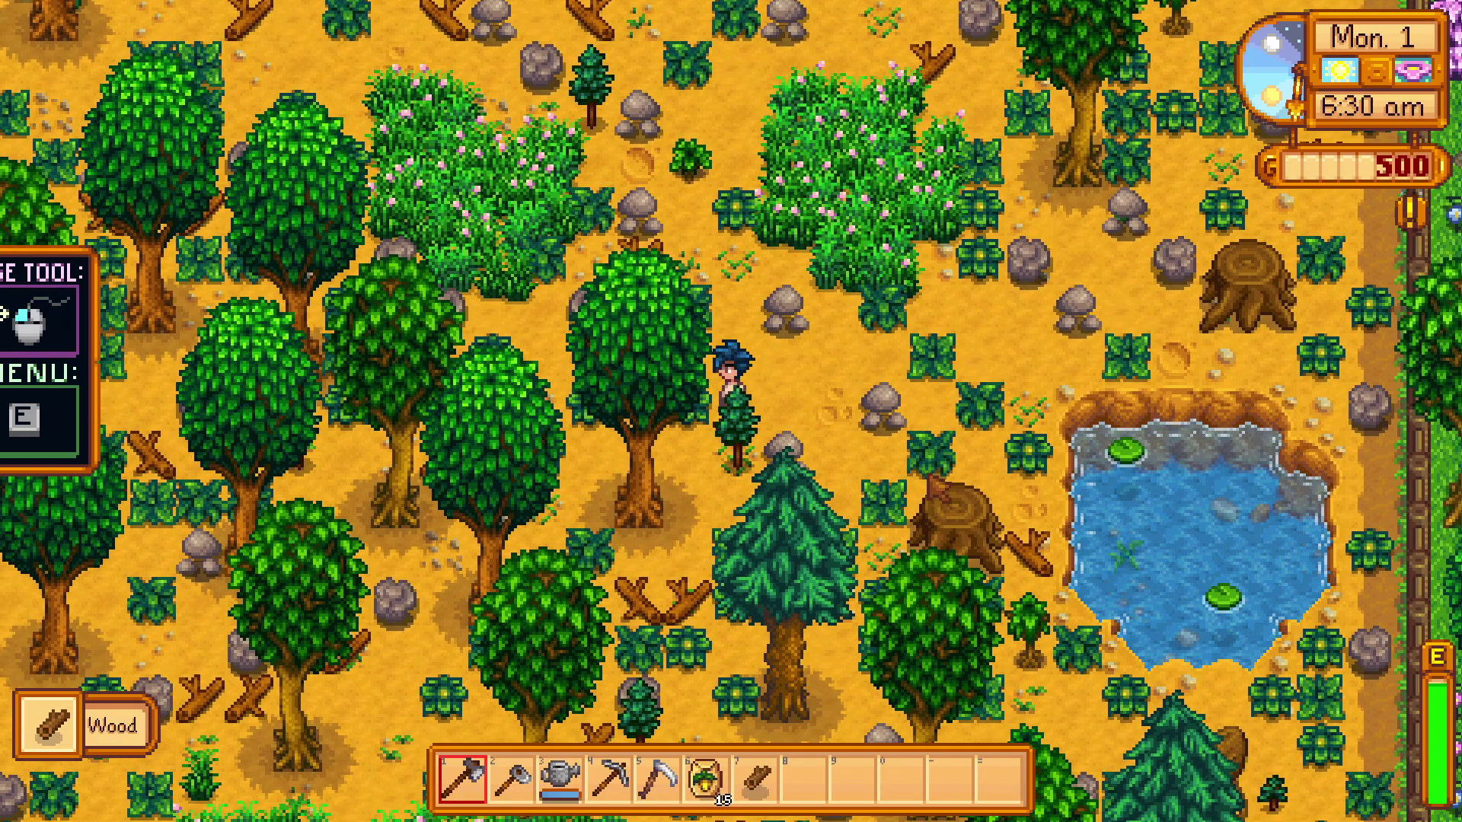
Walk the farmer south past the tree and swing the axe at its trunk.
{"action": "key", "text": "s"}
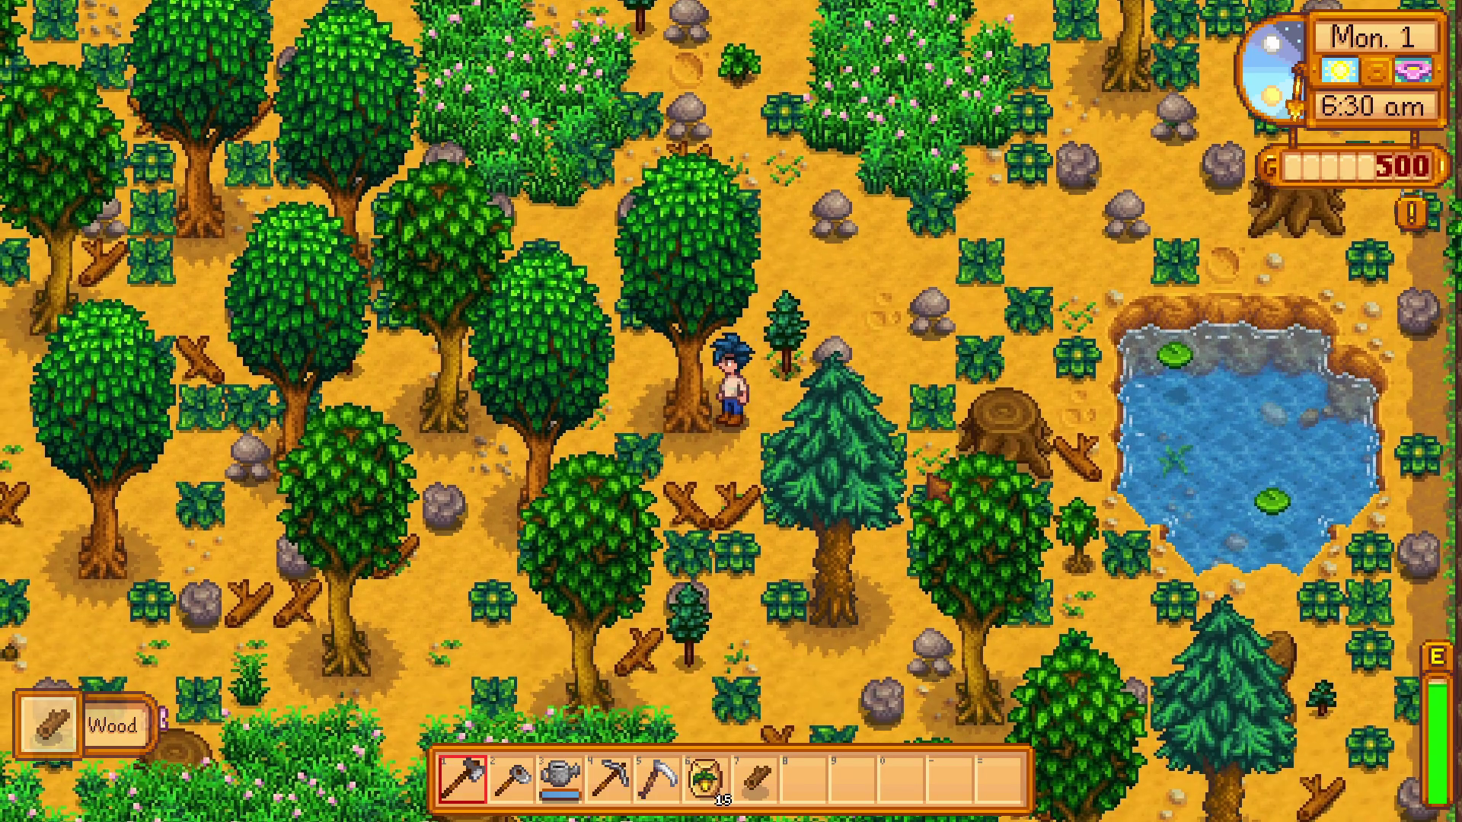
{"action": "key", "text": "c"}
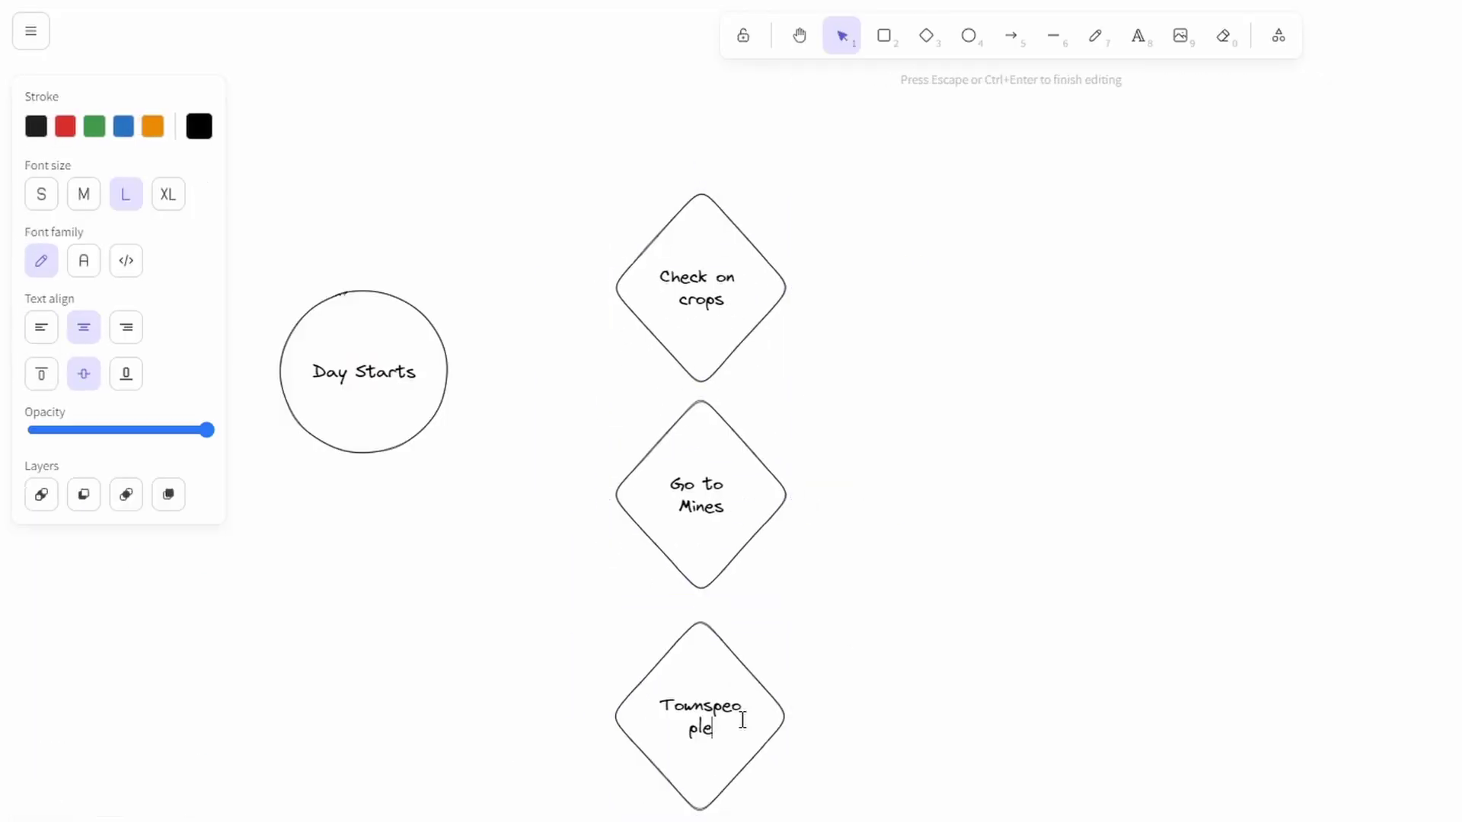
Finish the Townspeople quests label and add an 'End Day' ellipse to the right.
{"action": "type", "text": "quests"}
{"action": "key", "text": "Escape"}
{"action": "key", "text": "4"}
{"action": "left_click_drag", "start_coordinate": [932, 304], "coordinate": [1086, 446]}
{"action": "type", "text": "End Day"}
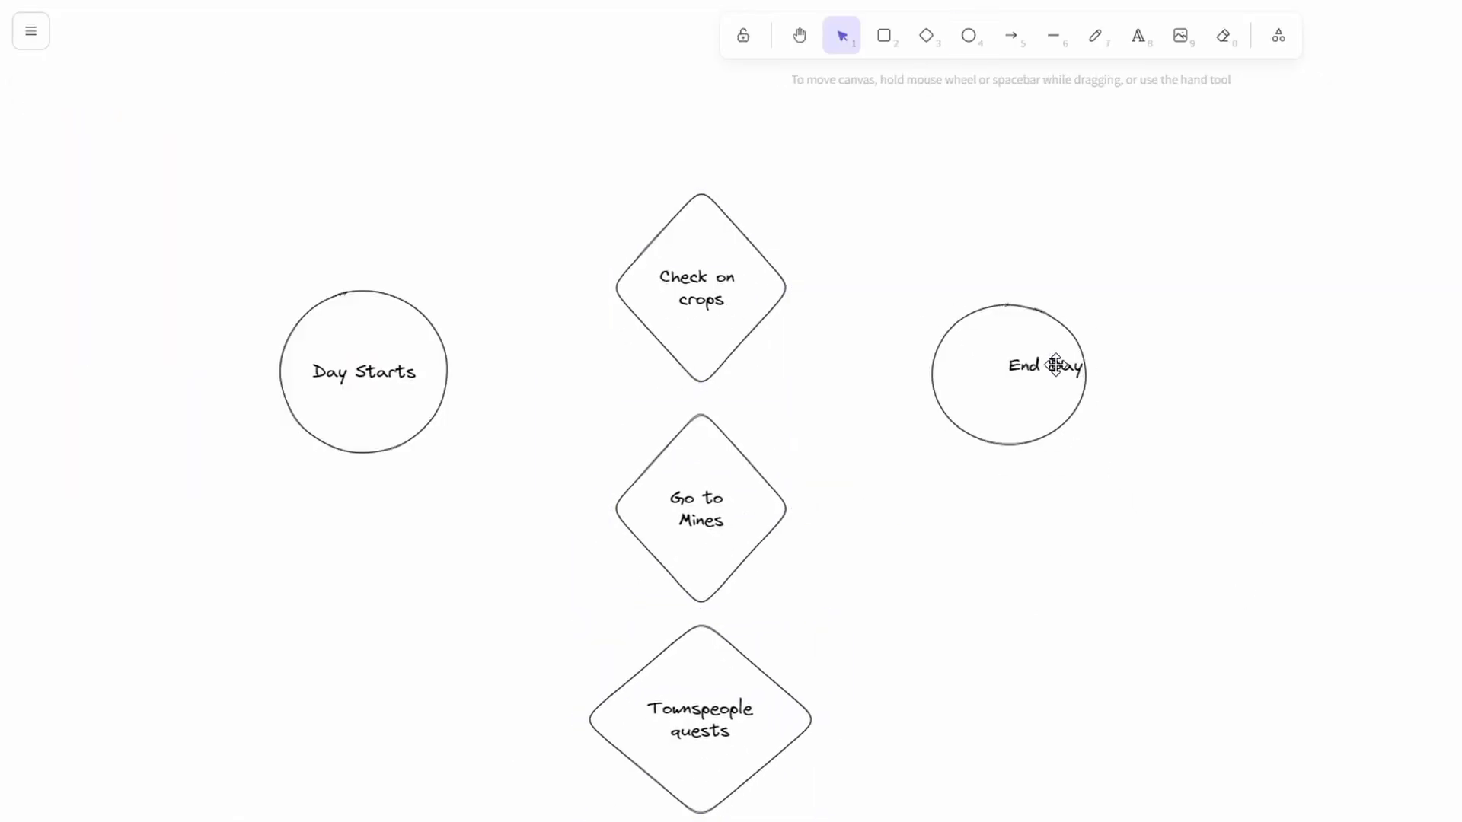
{"action": "key", "text": "Escape"}
{"action": "key", "text": "5"}
Curve arrows into Check on crops and Townspeople quests, and arch a return arrow from End Day to Day Starts.
{"action": "left_click_drag", "start_coordinate": [642, 404], "coordinate": [636, 400]}
{"action": "key", "text": "5"}
{"action": "left_click_drag", "start_coordinate": [759, 552], "coordinate": [775, 675]}
{"action": "left_click_drag", "start_coordinate": [767, 614], "coordinate": [781, 613]}
{"action": "key", "text": "5"}
{"action": "left_click_drag", "start_coordinate": [980, 319], "coordinate": [370, 290]}
{"action": "left_click_drag", "start_coordinate": [674, 304], "coordinate": [653, 145]}
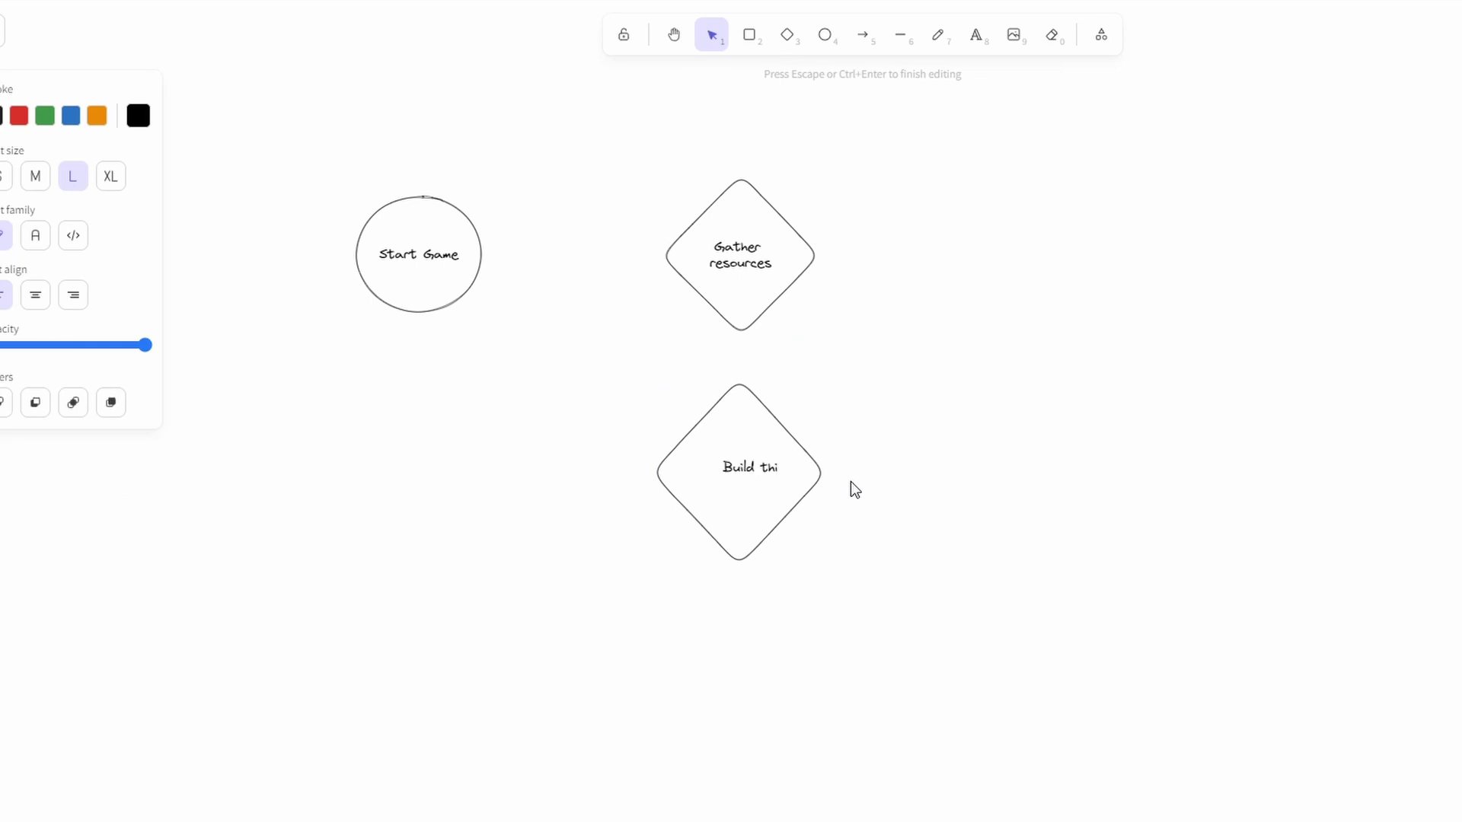
Complete the 'Build things' label and draw a new diamond labelled 'Survive'.
{"action": "type", "text": "ngs"}
{"action": "key", "text": "Escape"}
{"action": "key", "text": "3"}
{"action": "left_click_drag", "start_coordinate": [865, 244], "coordinate": [1051, 441]}
{"action": "key", "text": "Return"}
{"action": "type", "text": "Survive"}
{"action": "key", "text": "Escape"}
{"action": "left_click_drag", "start_coordinate": [622, 557], "coordinate": [803, 752]}
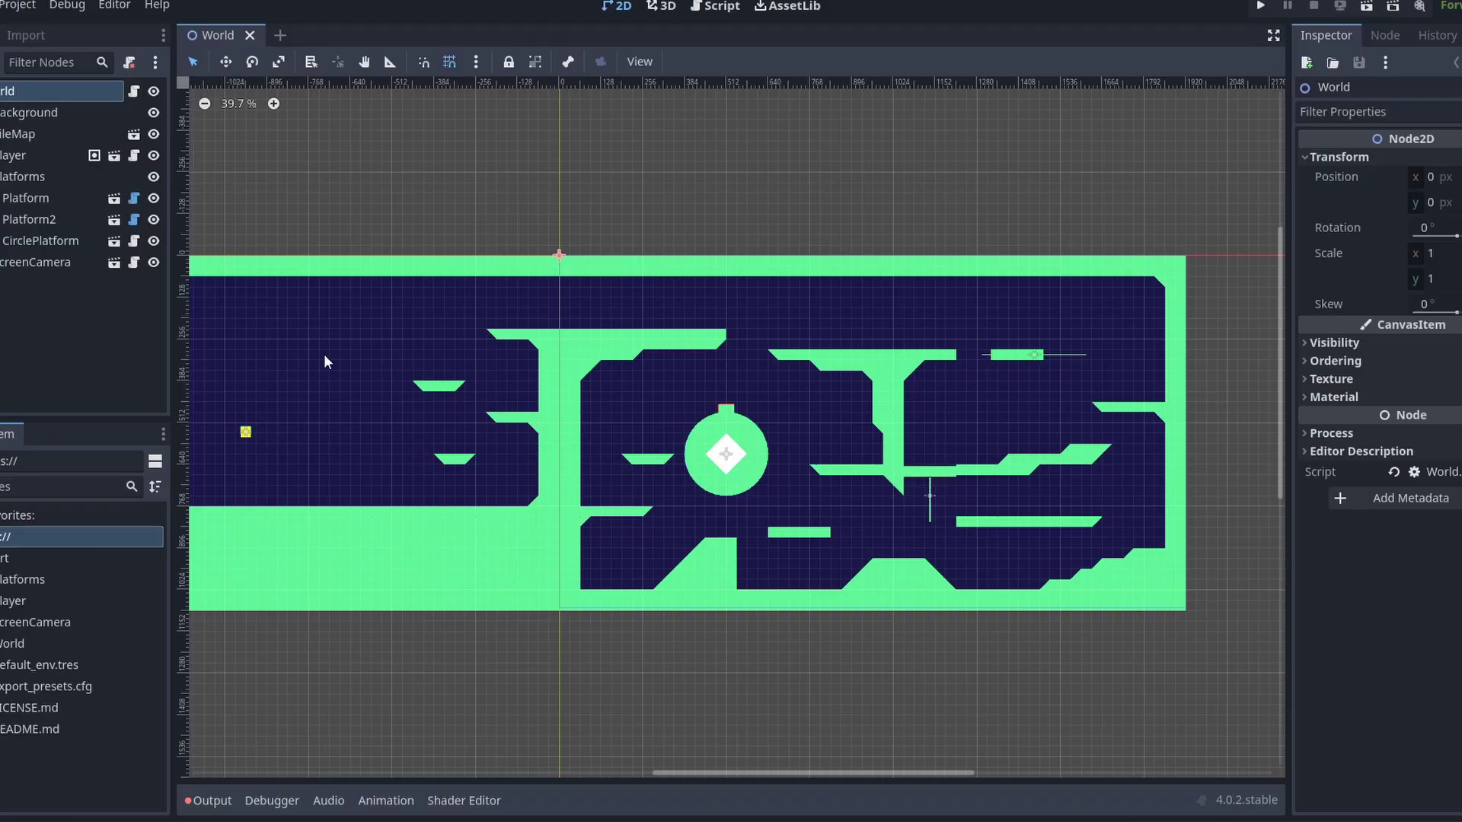
In Godot's Inspector, scroll up and select the Player's Max Speed value for editing.
{"action": "scroll", "coordinate": [698, 305], "scroll_direction": "up", "scroll_amount": 5}
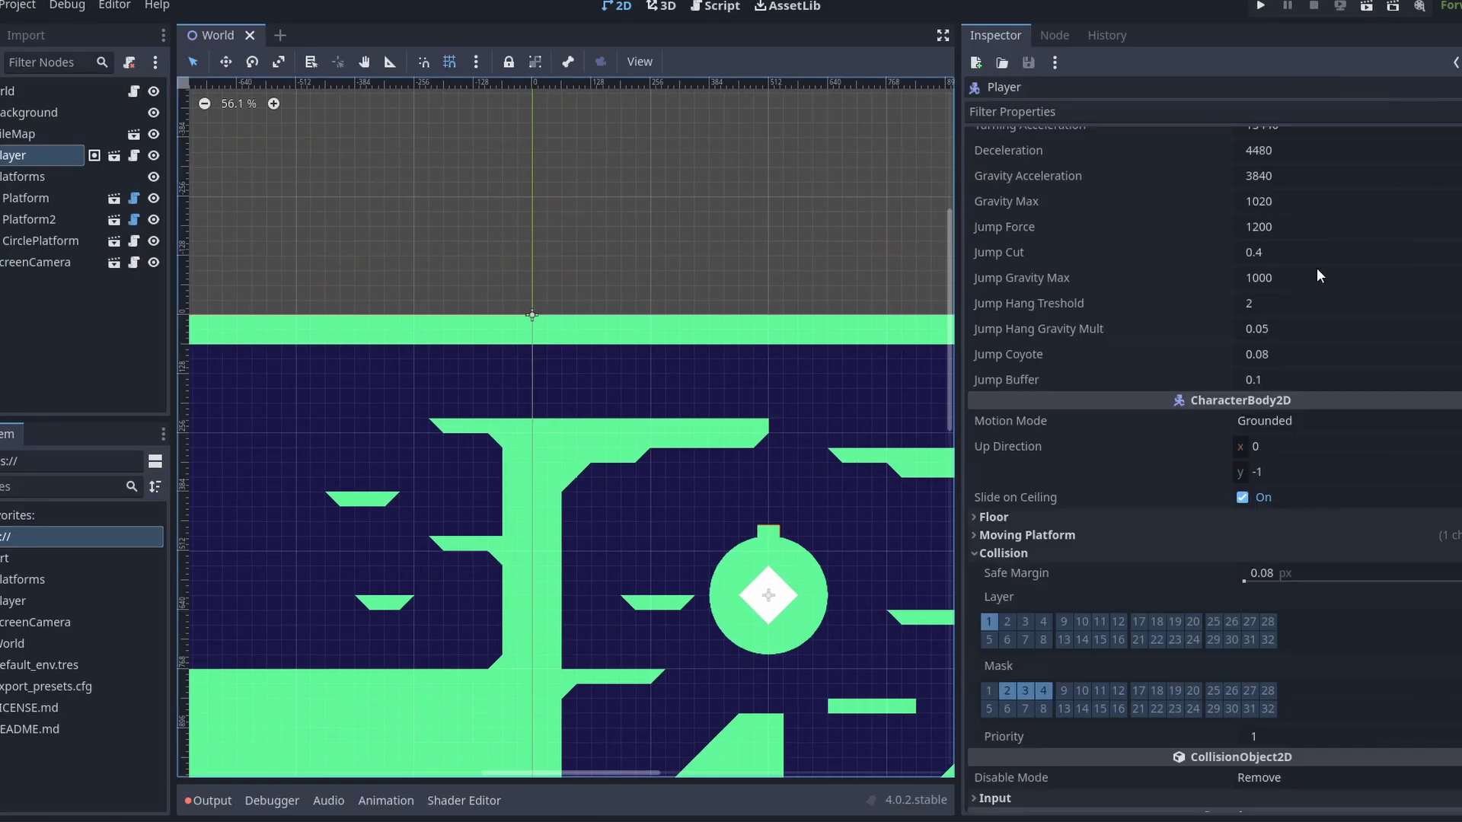
{"action": "scroll", "coordinate": [1320, 276], "scroll_direction": "up", "scroll_amount": 3}
{"action": "left_click", "coordinate": [1262, 159]}
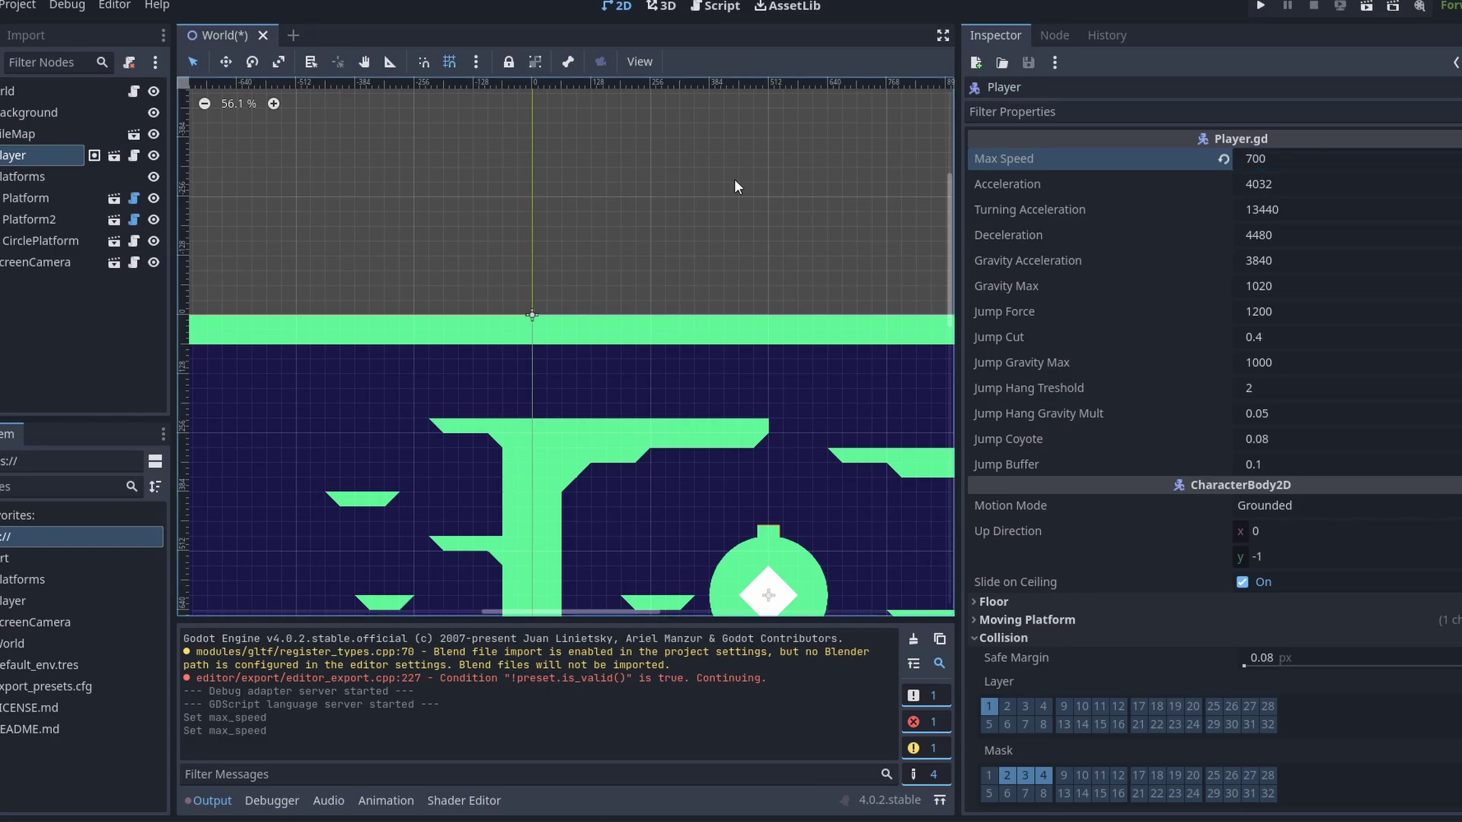
Run the platformer and move the player right, jumping onto a platform to test speed 700.
{"action": "key", "text": "F5"}
{"action": "key", "text": "Right"}
{"action": "key", "text": "space"}
{"action": "key", "text": "space"}
{"action": "key", "text": "space"}
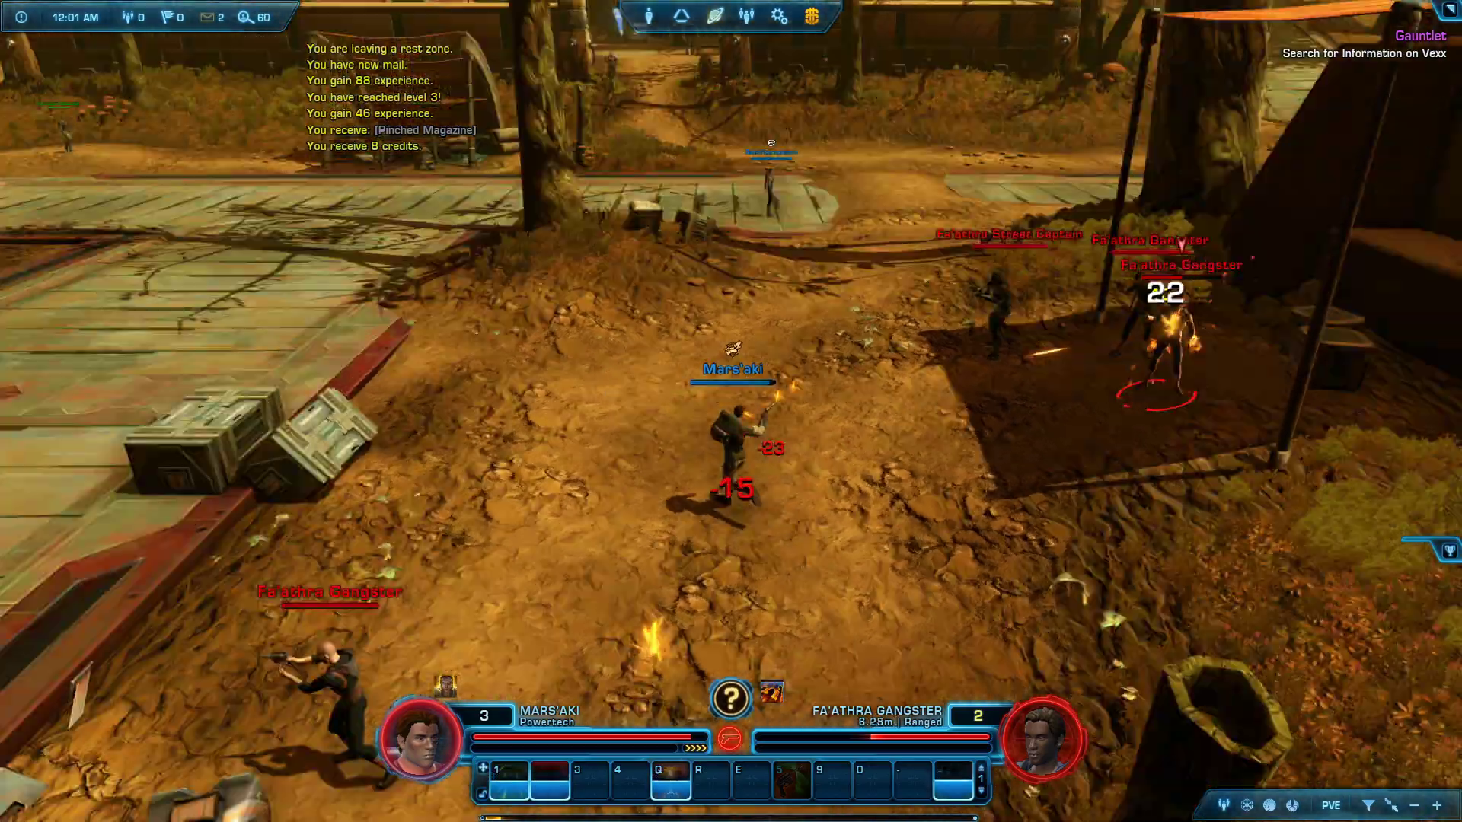
Run toward the Fa'athra enemies and attack the Gangster with hotbar ability 2.
{"action": "key", "text": "w"}
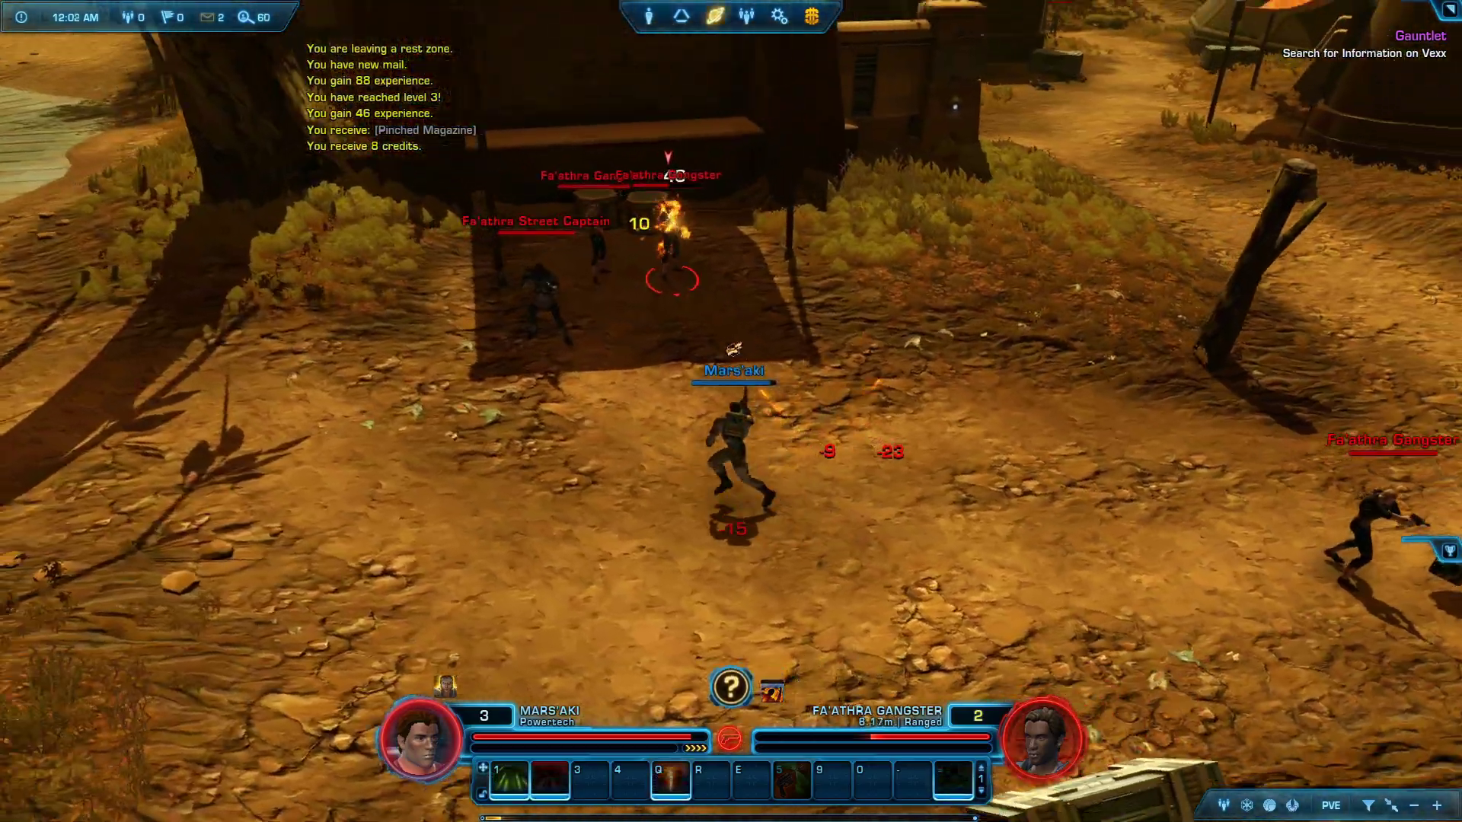
{"action": "key", "text": "2"}
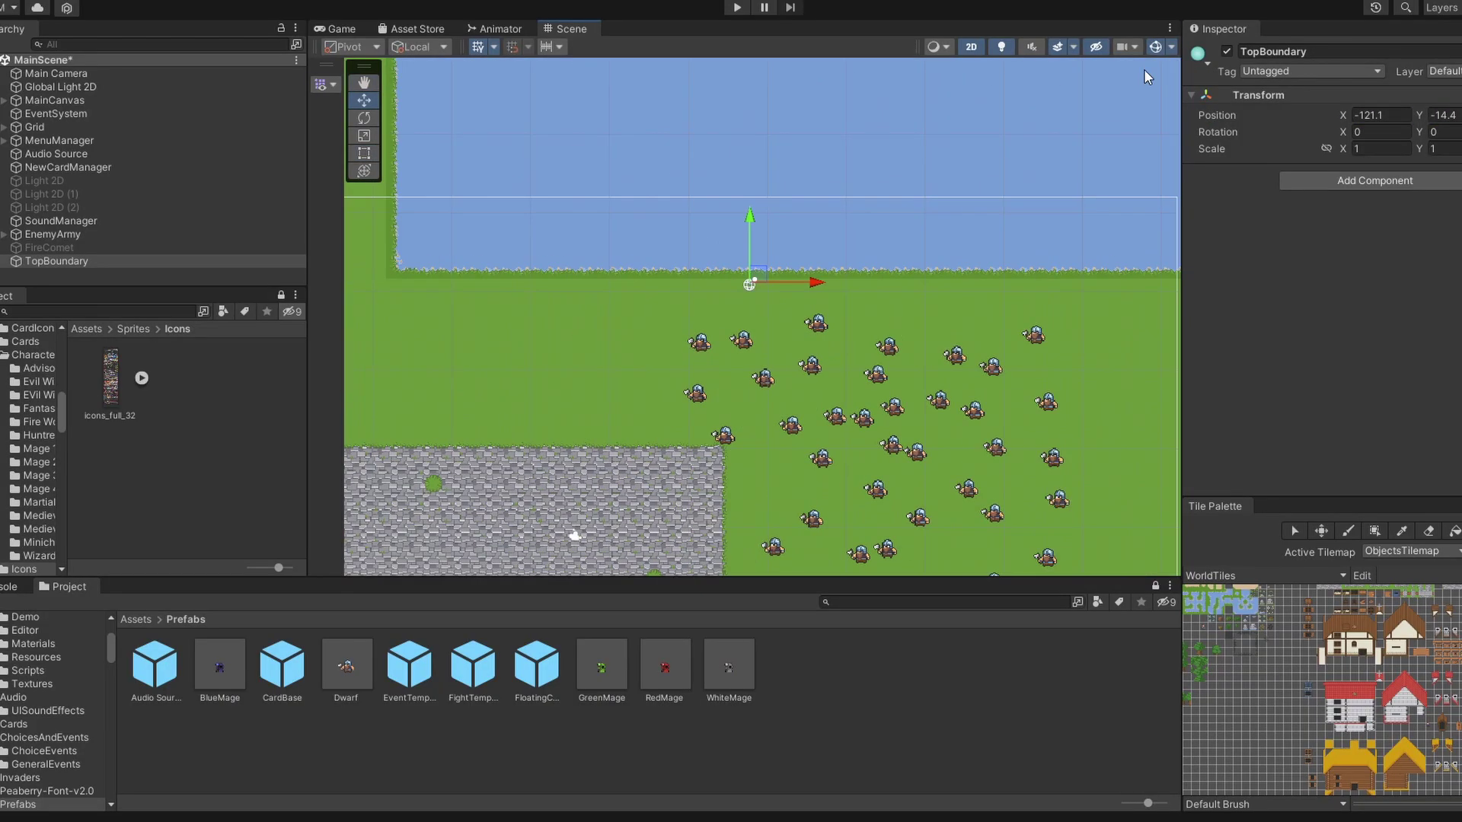
Reposition TopBoundary along the battlefield's top edge, zooming the Scene view to check placement.
{"action": "left_click", "coordinate": [1156, 47]}
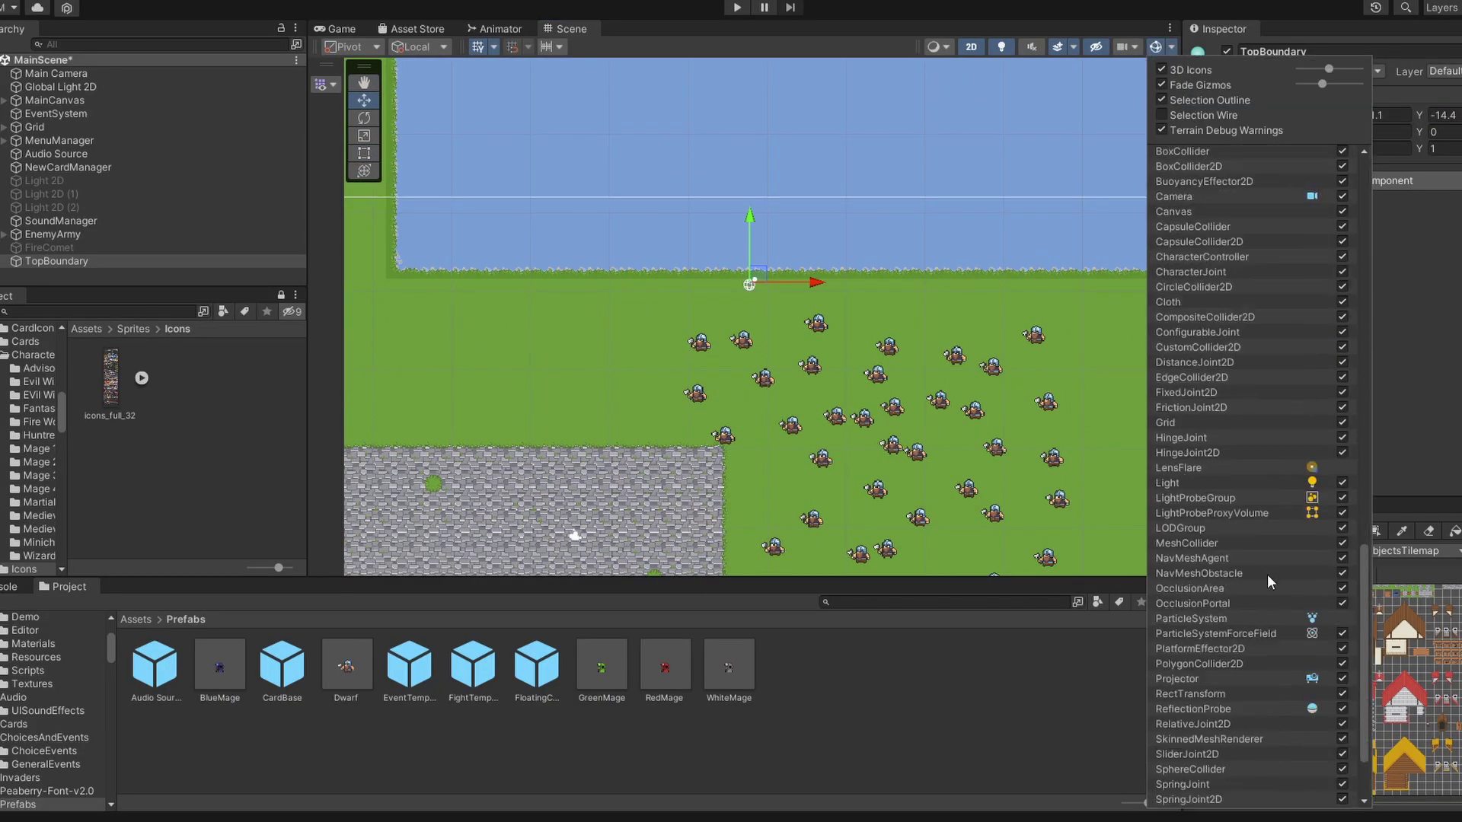
{"action": "key", "text": "Escape"}
{"action": "scroll", "coordinate": [774, 274], "scroll_direction": "up", "scroll_amount": 3}
{"action": "scroll", "coordinate": [788, 260], "scroll_direction": "down", "scroll_amount": 5}
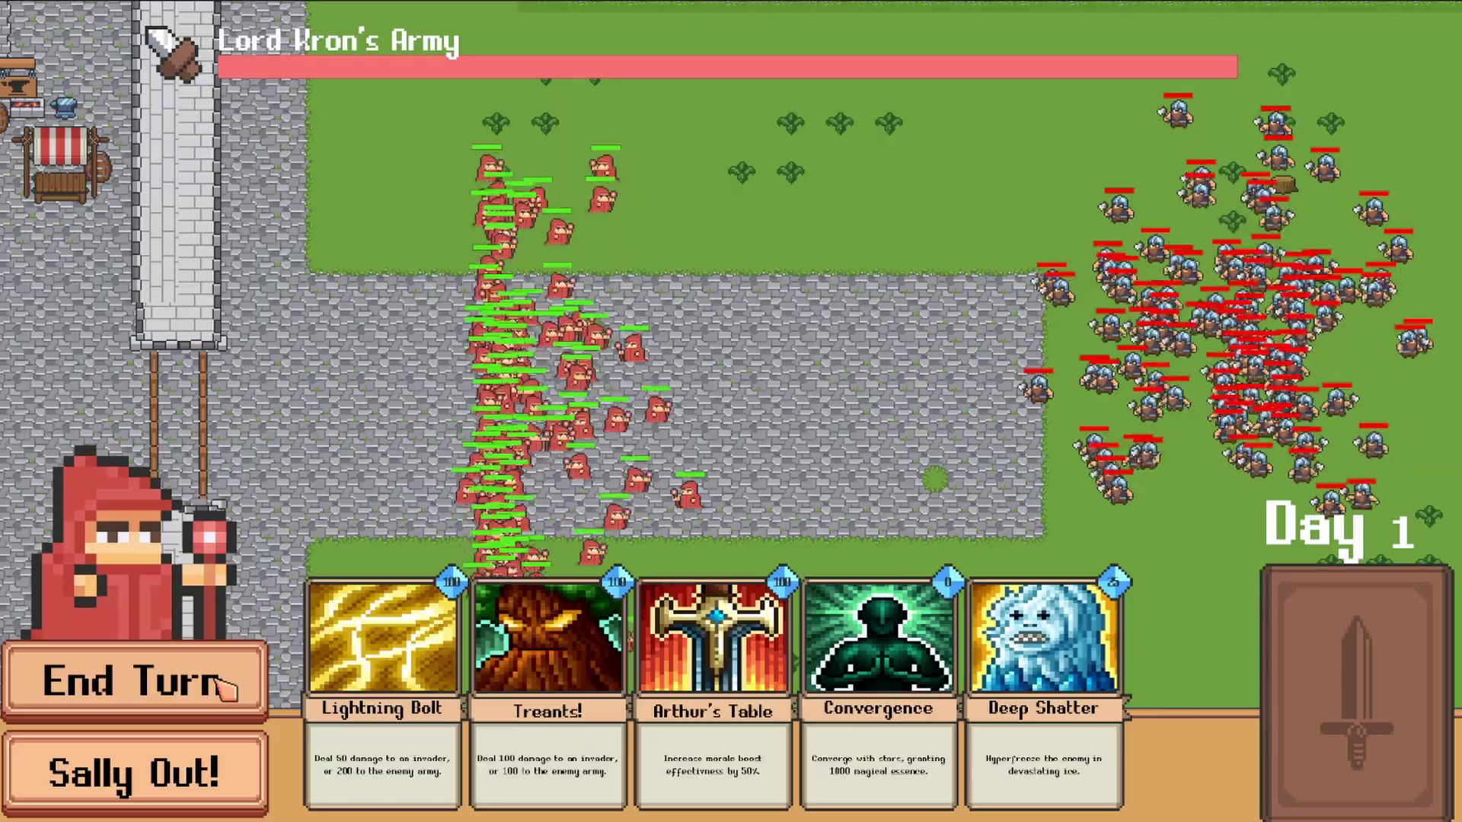
End the turn, let the allied messenger through, and take the Big Shield card.
{"action": "left_click", "coordinate": [223, 685]}
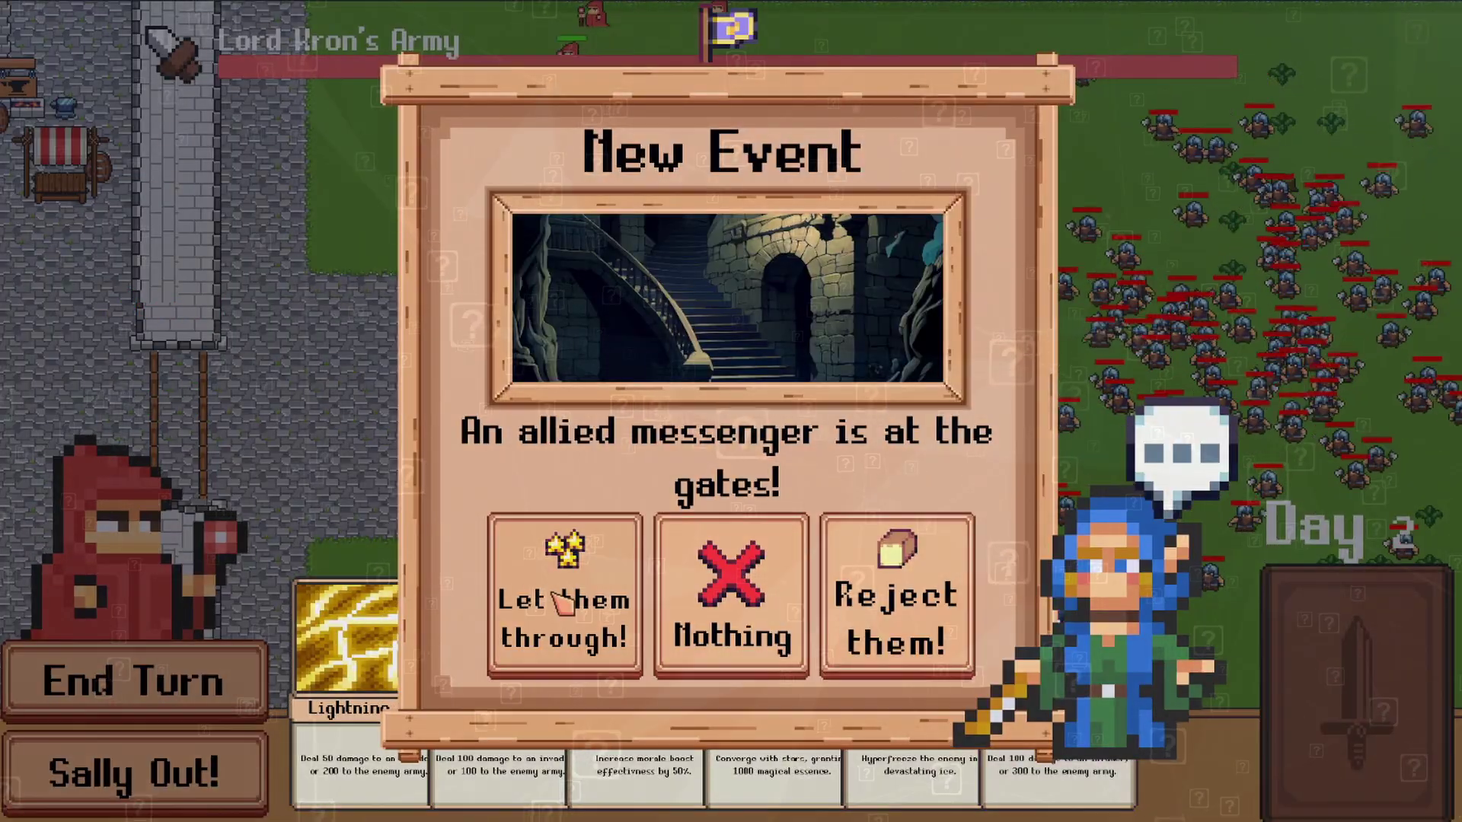
{"action": "left_click", "coordinate": [564, 604]}
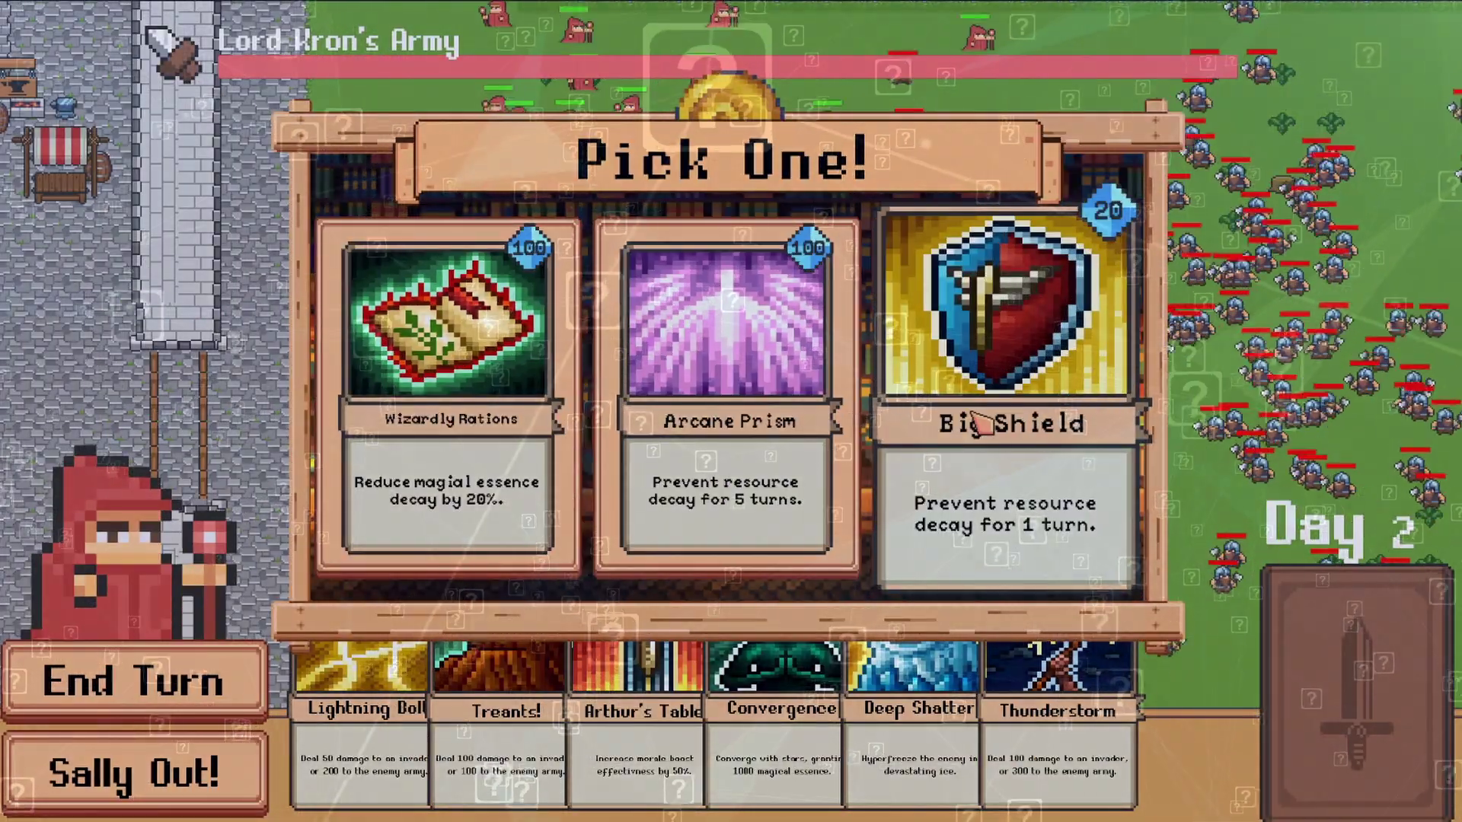
{"action": "left_click", "coordinate": [981, 423]}
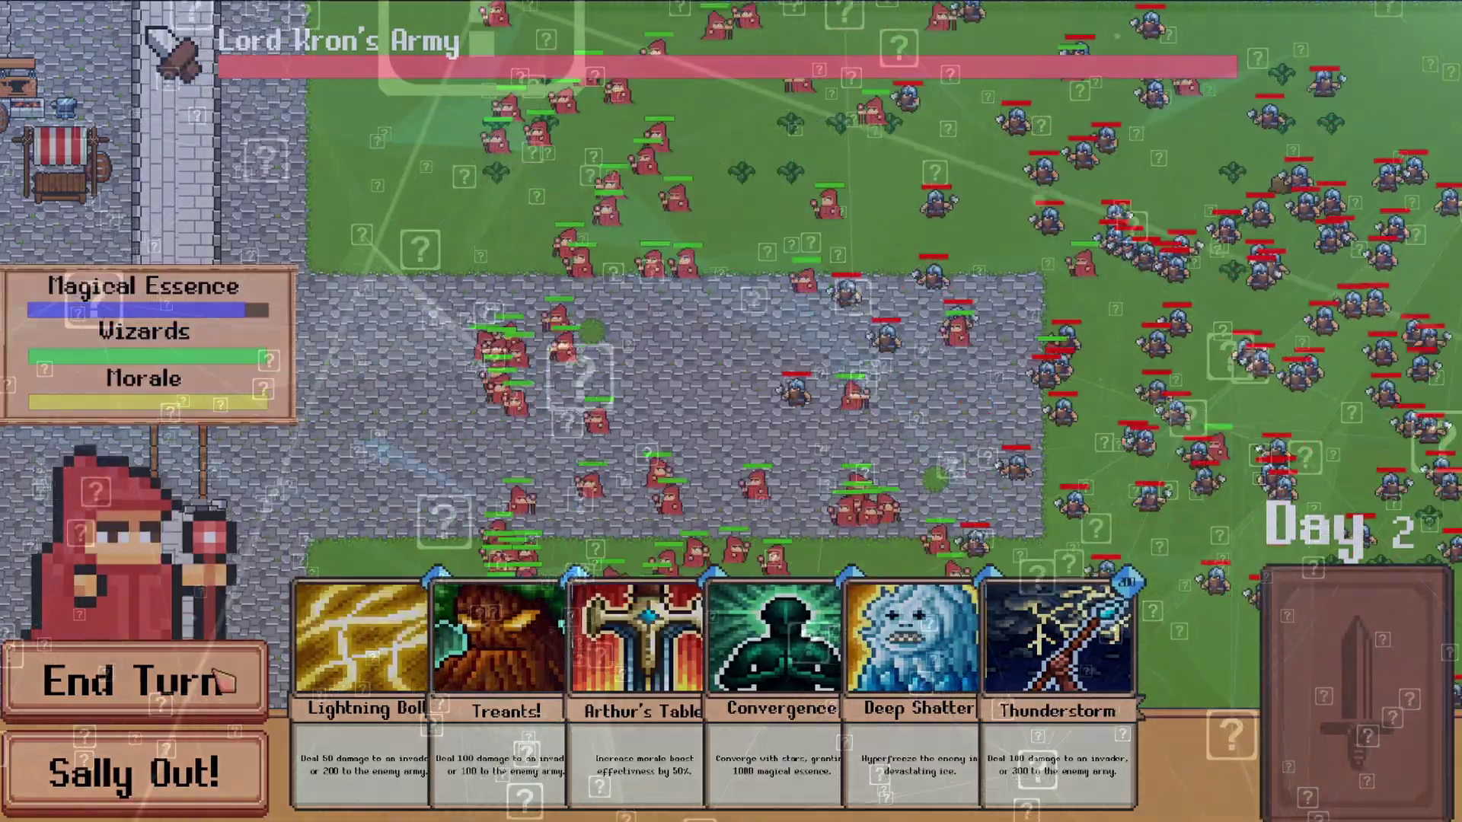
End the next turn, banish the rowdy apprentices, and take the Fire Shield card from the loot.
{"action": "left_click", "coordinate": [221, 680]}
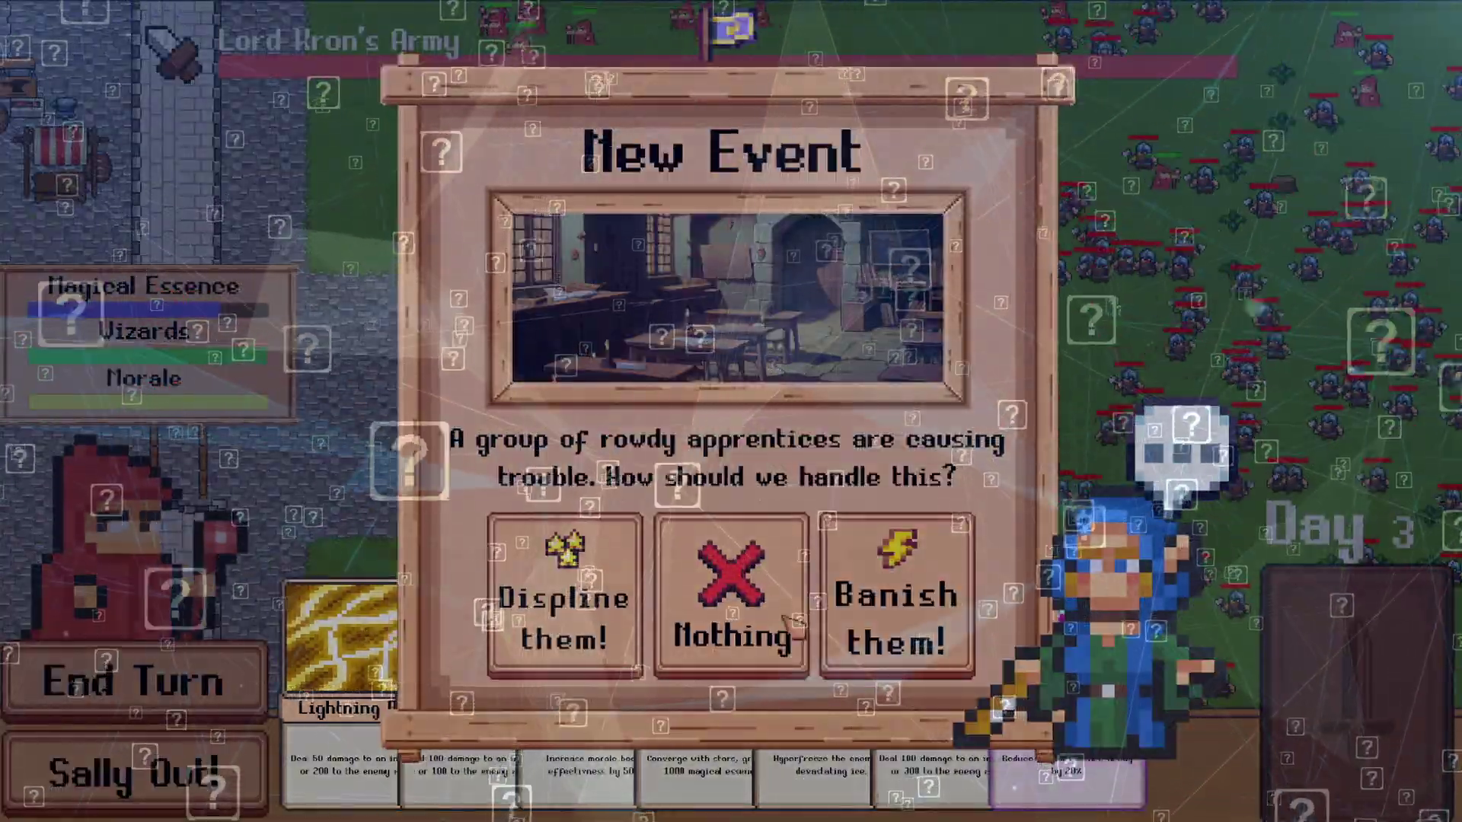
{"action": "left_click", "coordinate": [910, 638]}
{"action": "left_click", "coordinate": [724, 494]}
{"action": "left_click", "coordinate": [457, 320]}
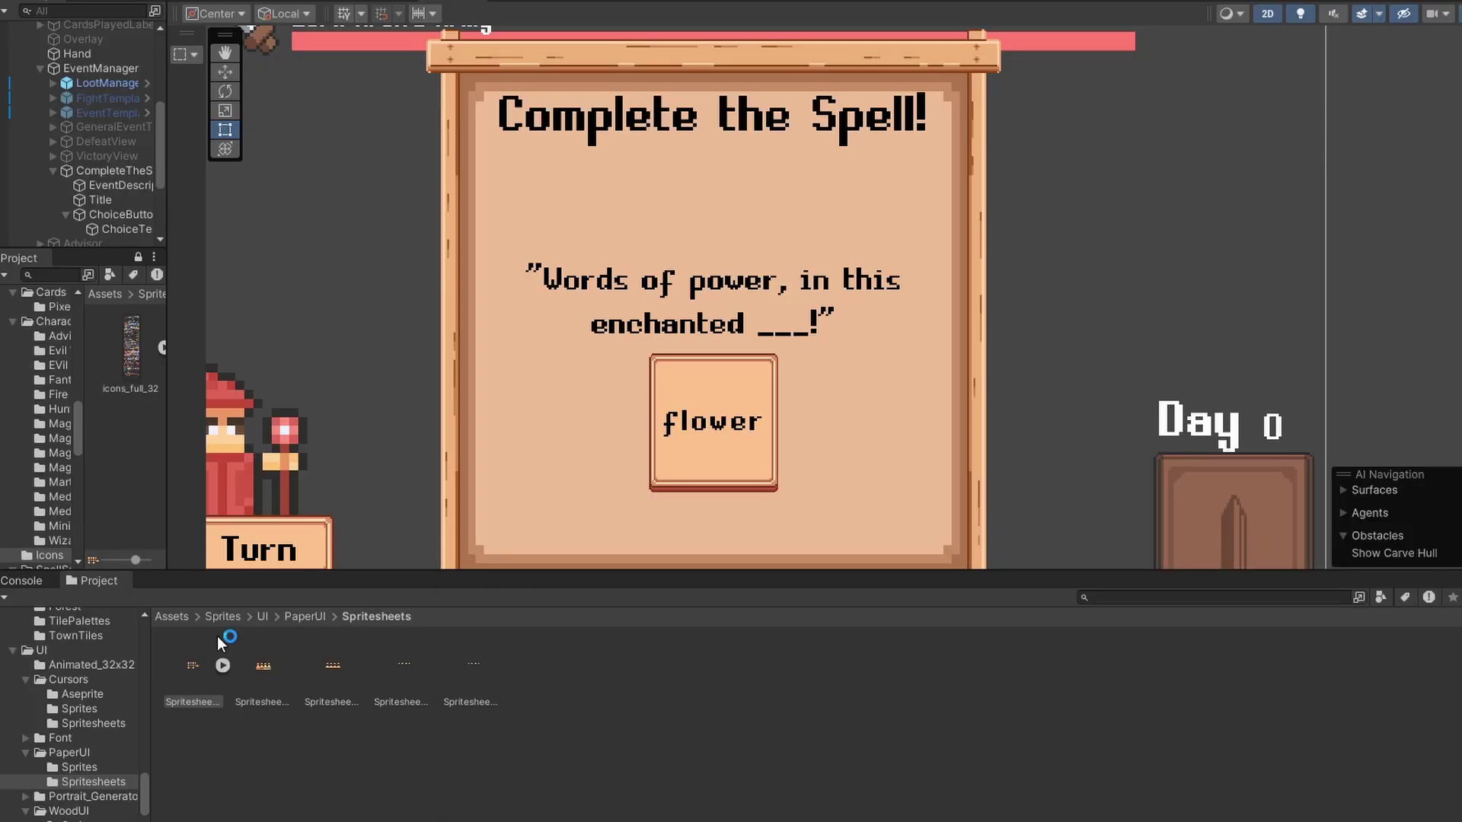
Expand the paper spritesheet in the Project window to reveal its individual sub-sprites.
{"action": "left_click", "coordinate": [222, 665]}
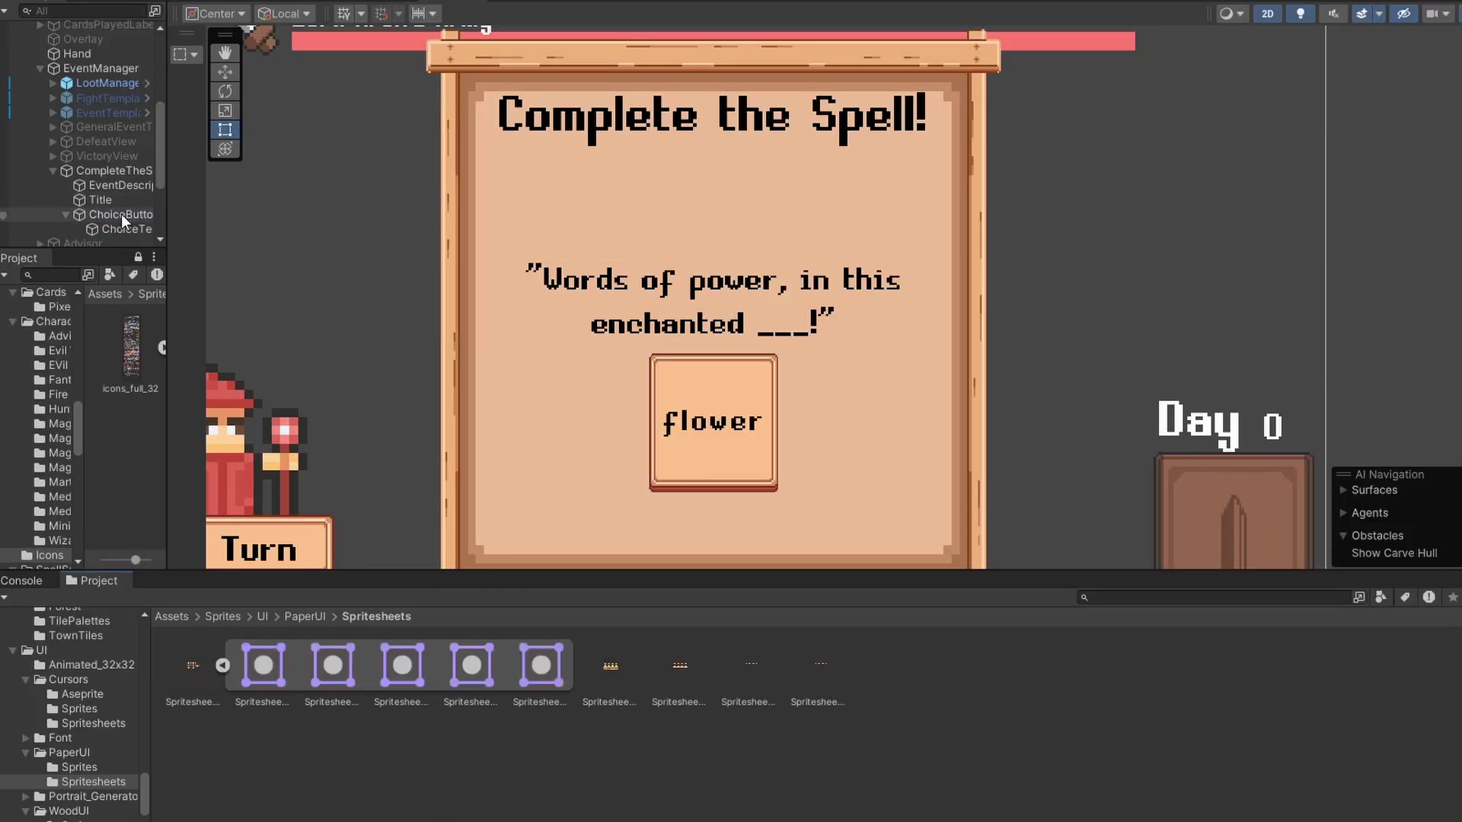